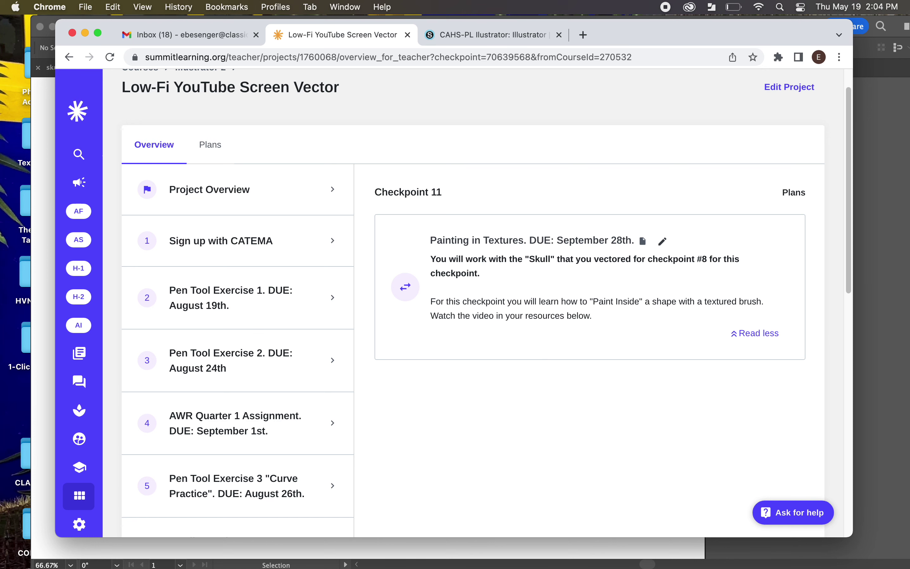
# Step: Download Space-Noise-Brush-Pack.ai from Course Resources > Illustrator Brushes in Schoology
pyautogui.scroll(-1, 502, 304)
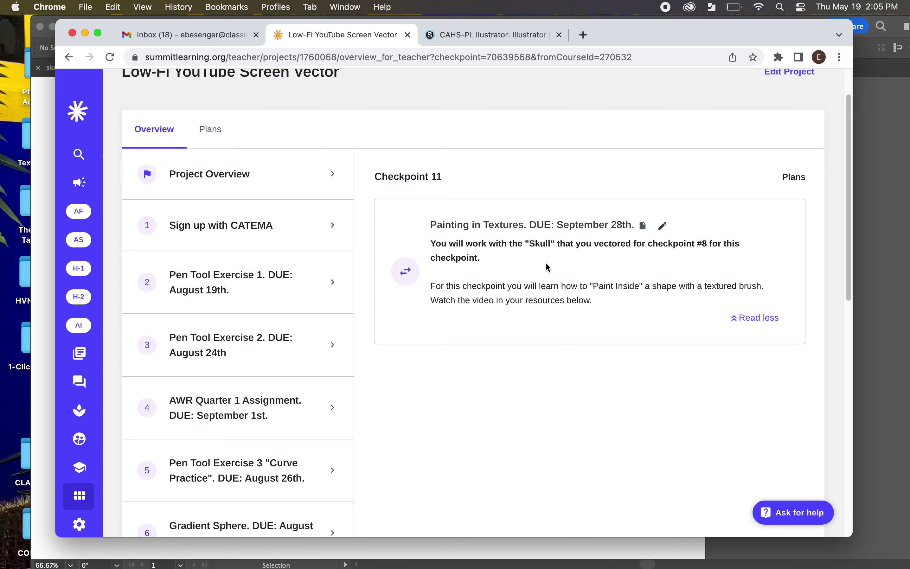
pyautogui.click(487, 35)
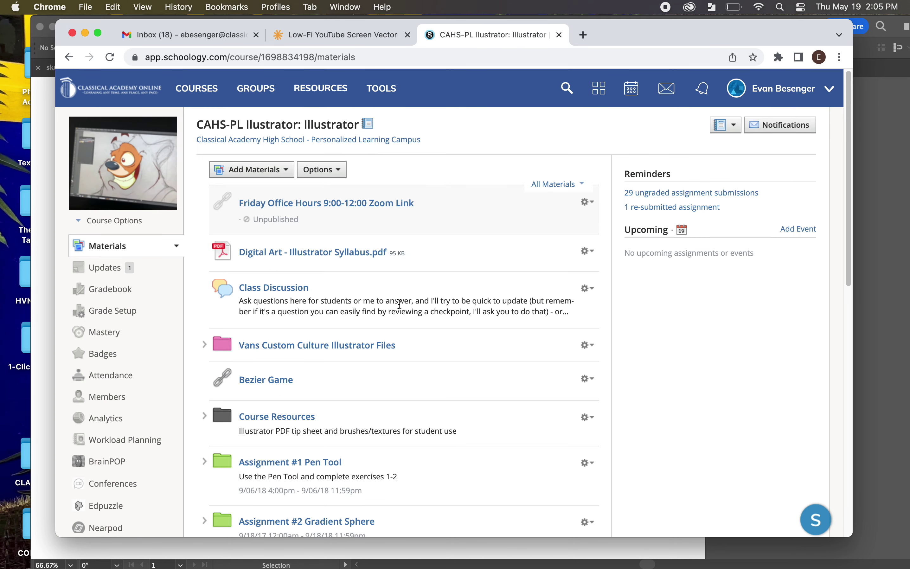
pyautogui.scroll(-2, 221, 381)
pyautogui.click(205, 368)
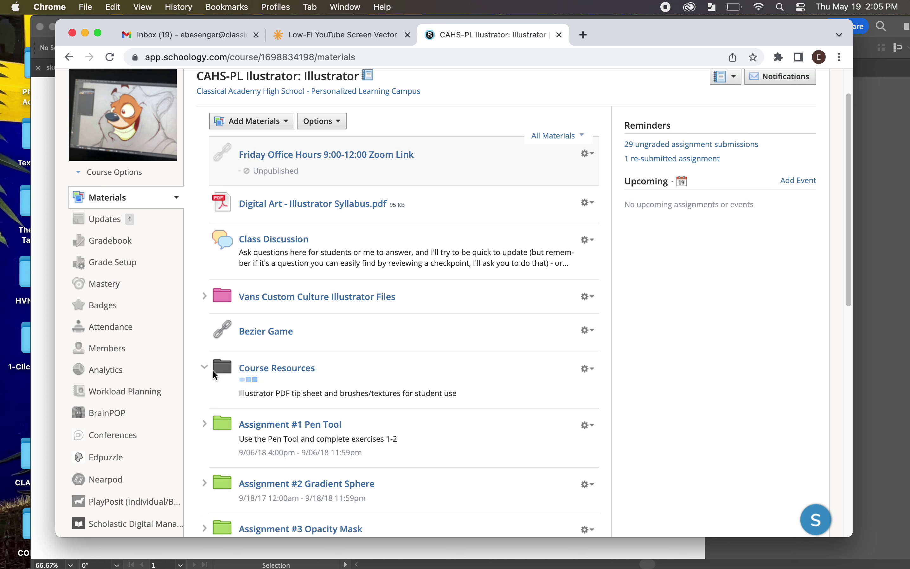
pyautogui.scroll(-2, 207, 373)
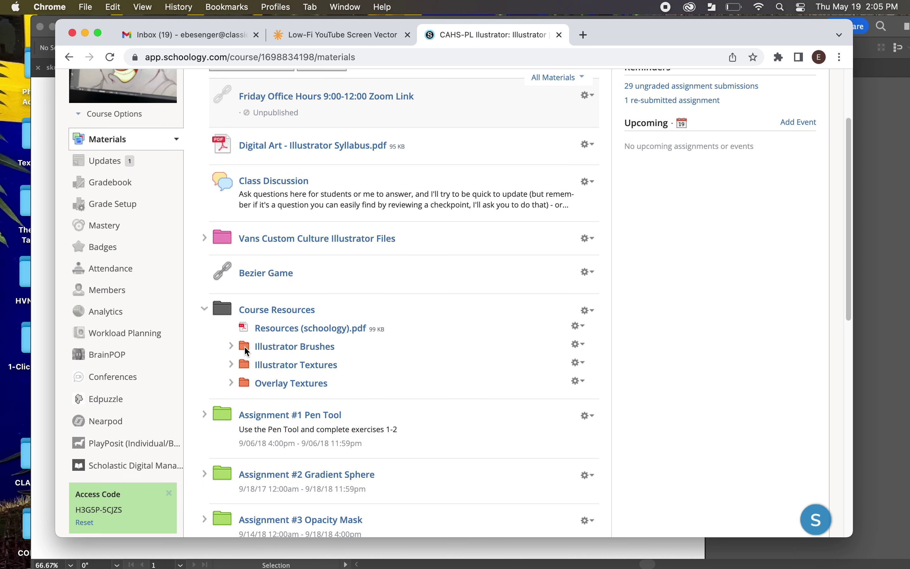
pyautogui.click(231, 346)
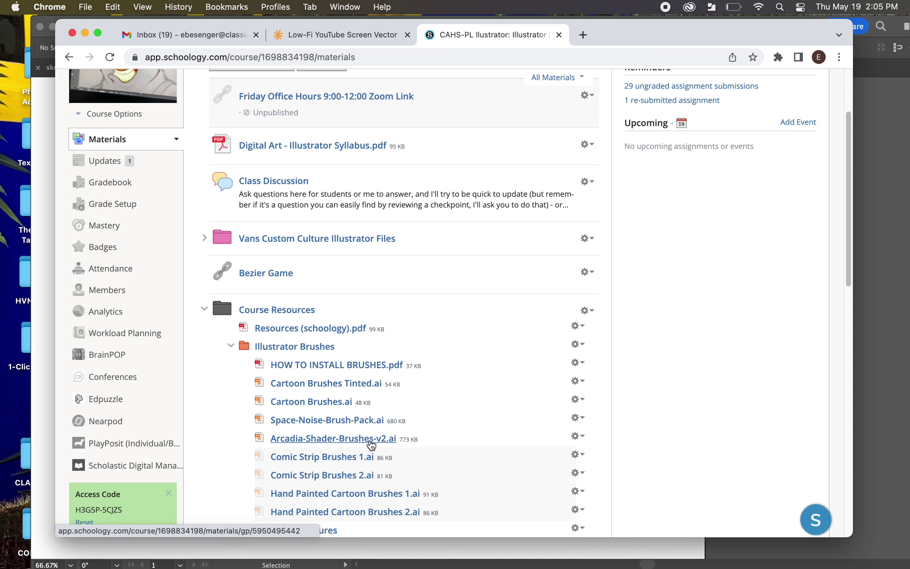
pyautogui.click(335, 427)
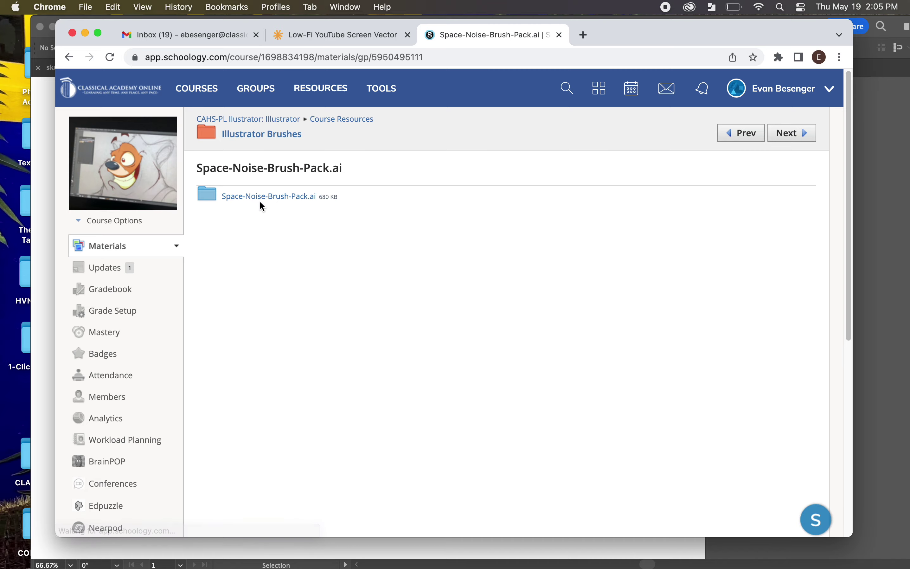
pyautogui.click(260, 198)
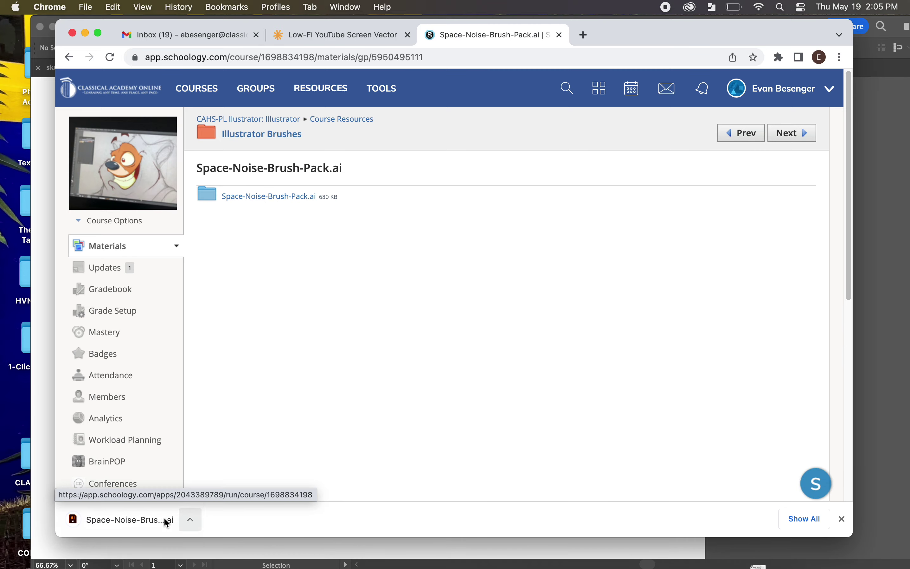
# Step: Return to Illustrator, zoom out on the skull and close the old brush library
pyautogui.click(85, 33)
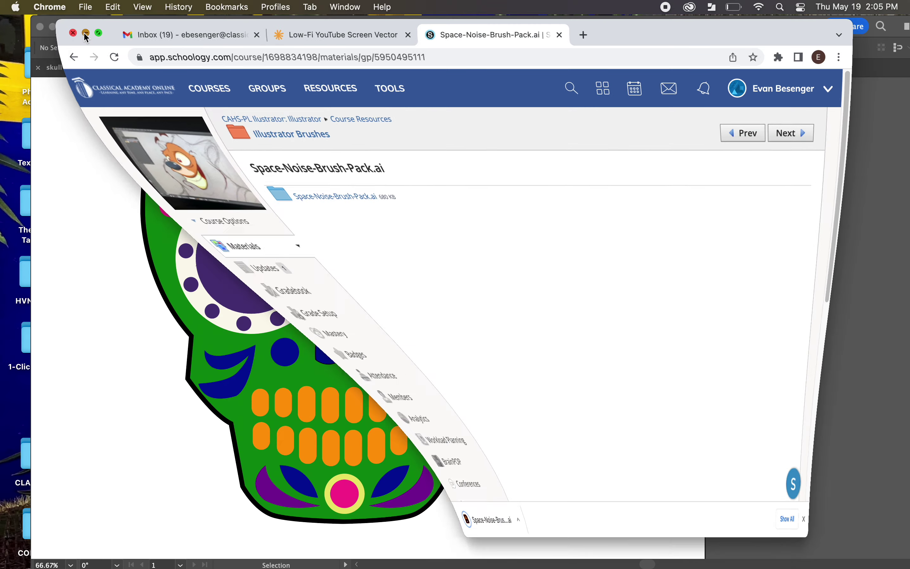
pyautogui.press('super+minus')
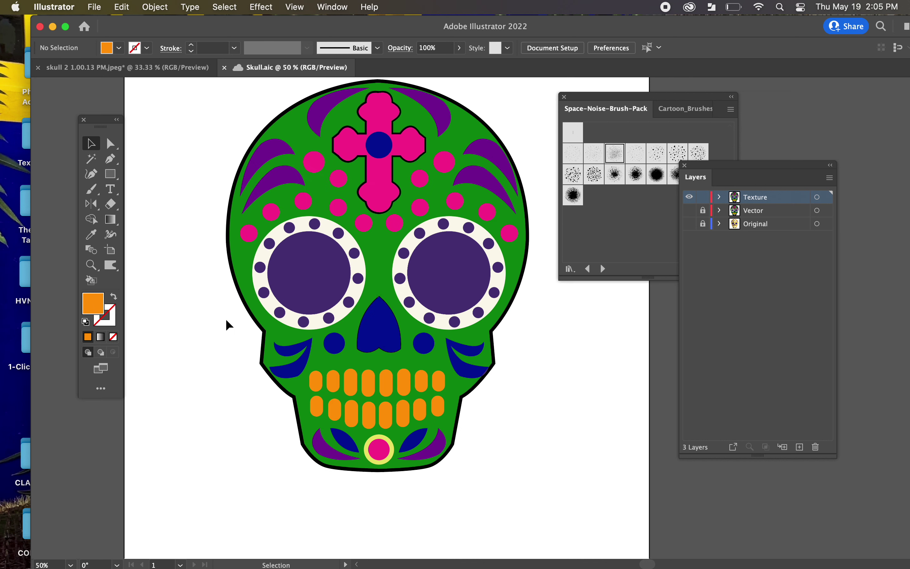
pyautogui.click(565, 98)
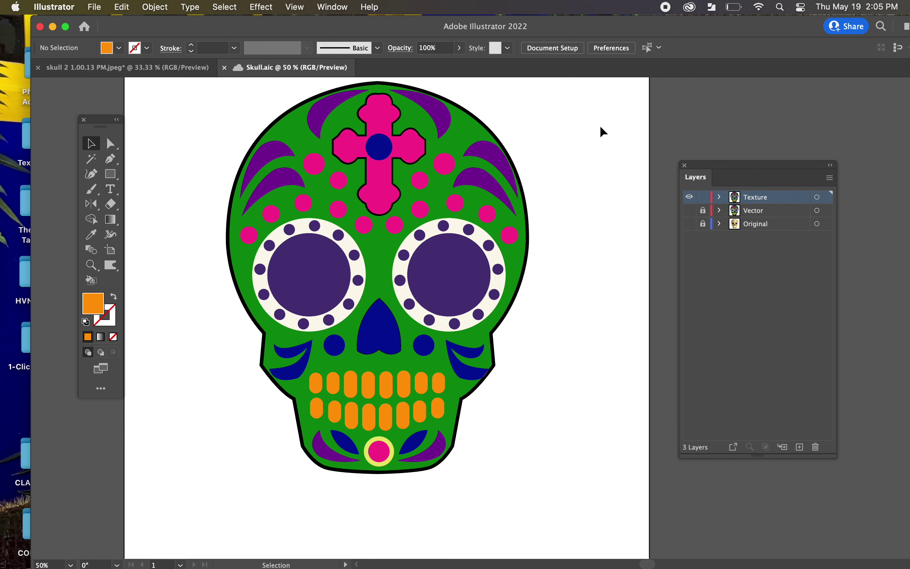
# Step: Show the Brushes panel and choose Open Brush Library > Other Library from its menu
pyautogui.click(333, 7)
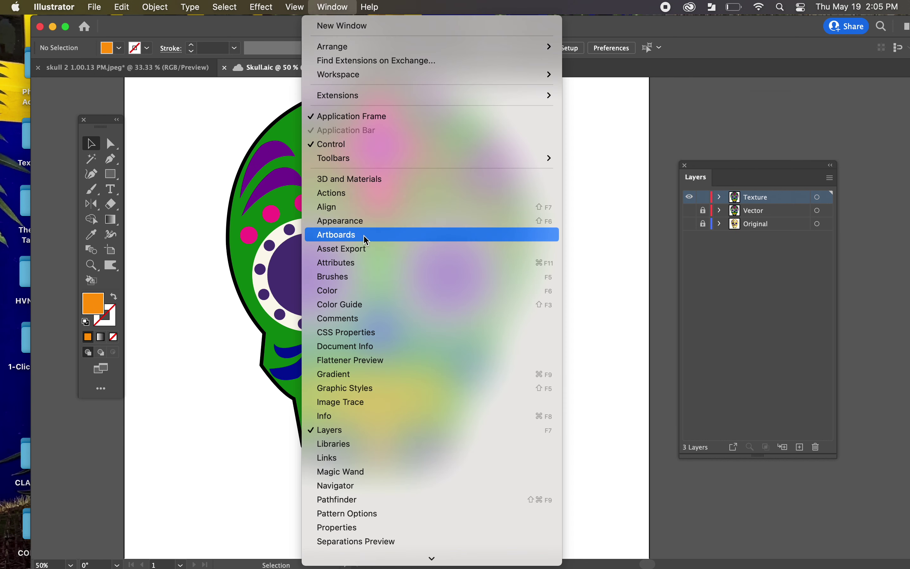
pyautogui.click(363, 278)
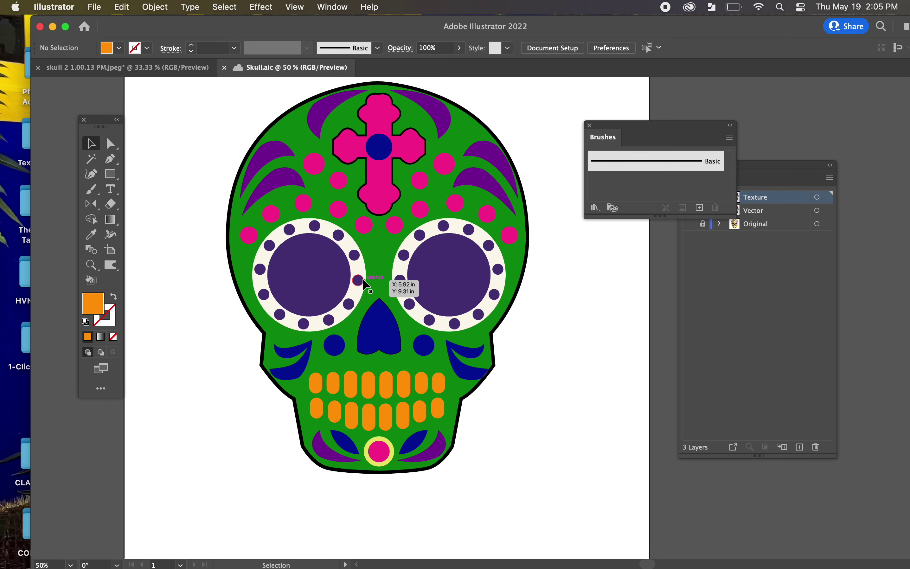
pyautogui.click(729, 138)
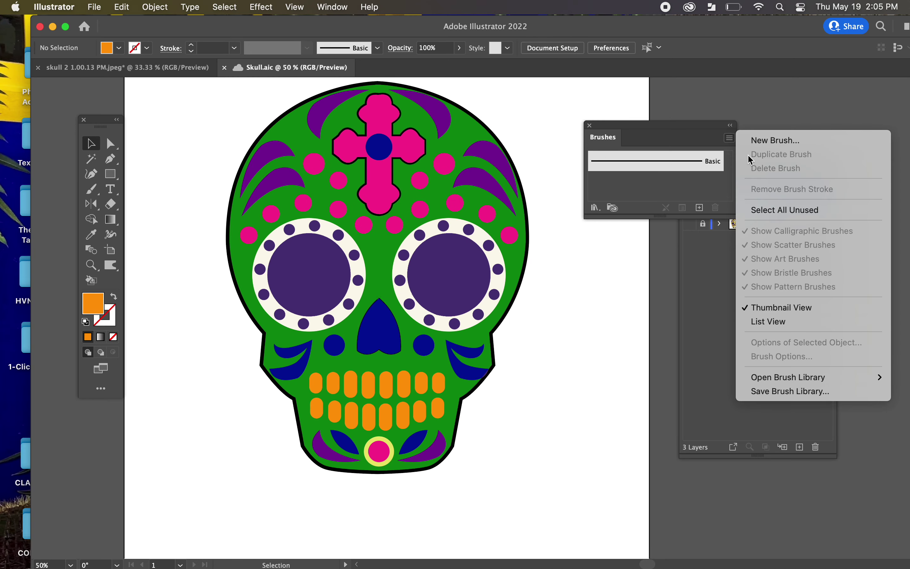
pyautogui.moveTo(779, 378)
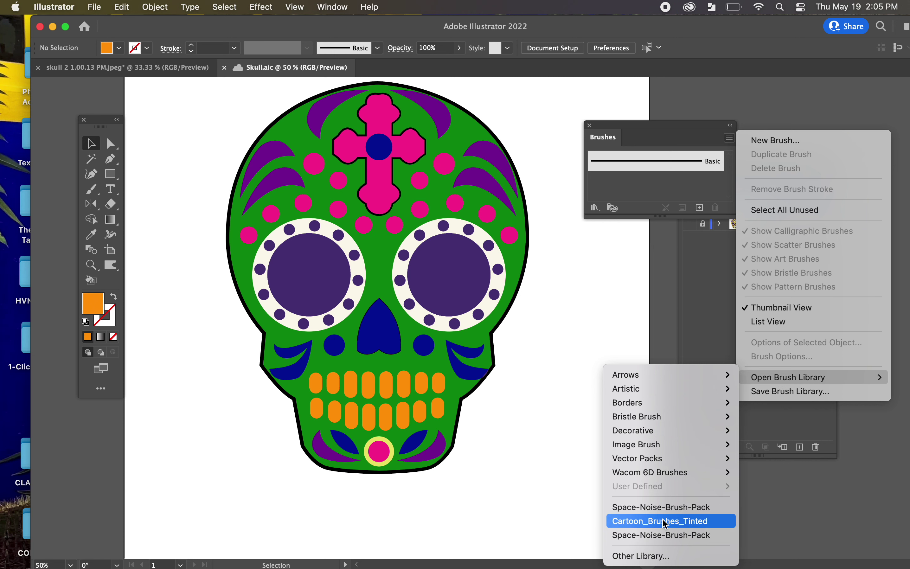
pyautogui.click(658, 557)
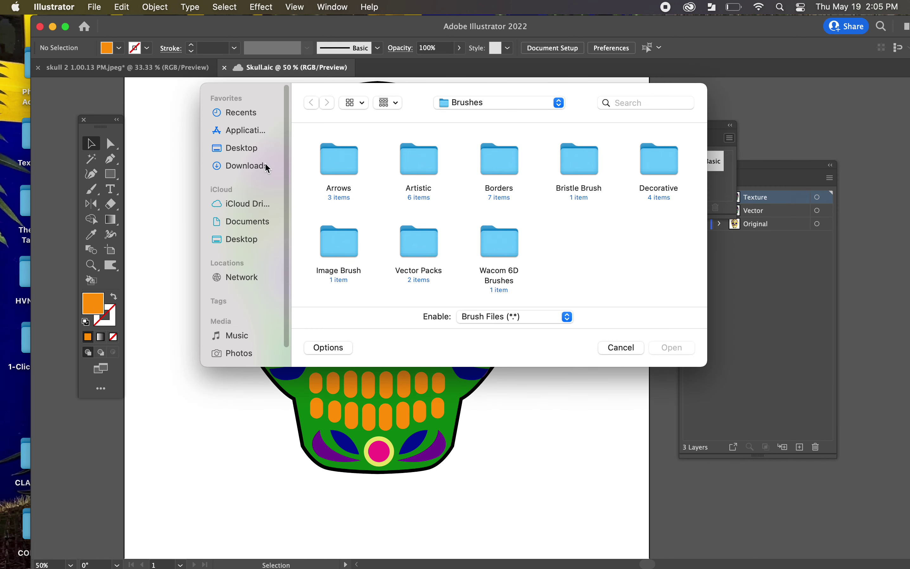
# Step: Open Space-Noise-Brush-Pack (1).ai from Downloads as a brush library
pyautogui.click(249, 167)
pyautogui.scroll(-5, 454, 217)
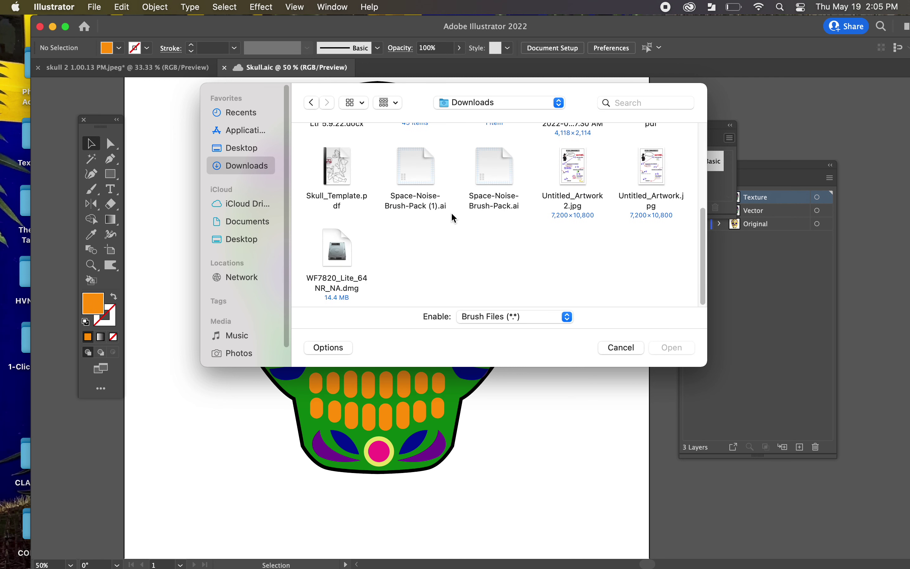
pyautogui.click(393, 164)
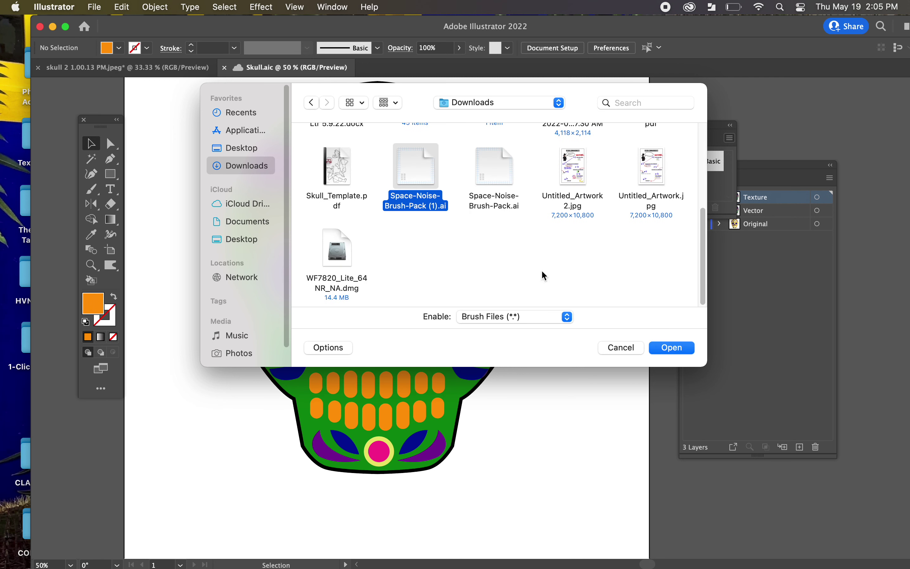
pyautogui.click(662, 347)
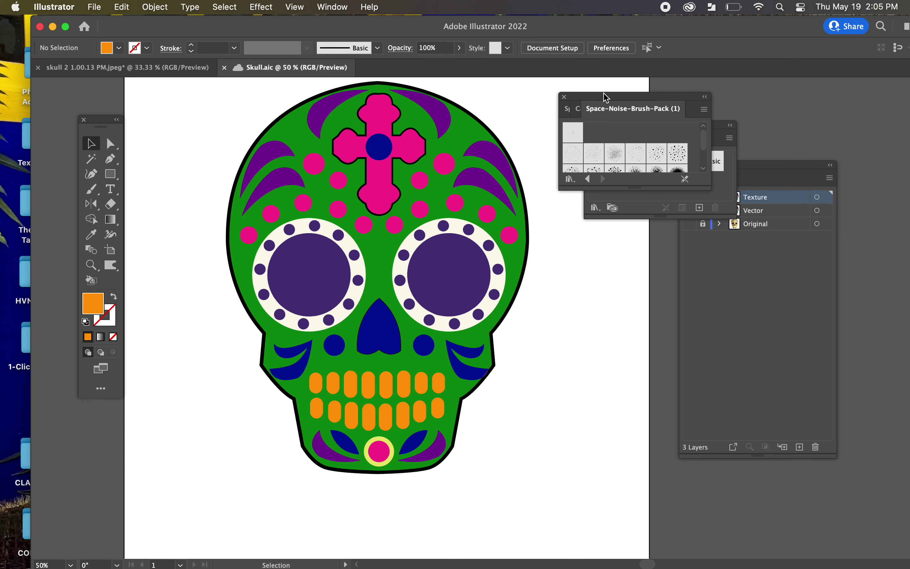
# Step: Close the basic Brushes panel and enlarge the Space Noise library over the layers list
pyautogui.moveTo(604, 94); pyautogui.dragTo(487, 123)
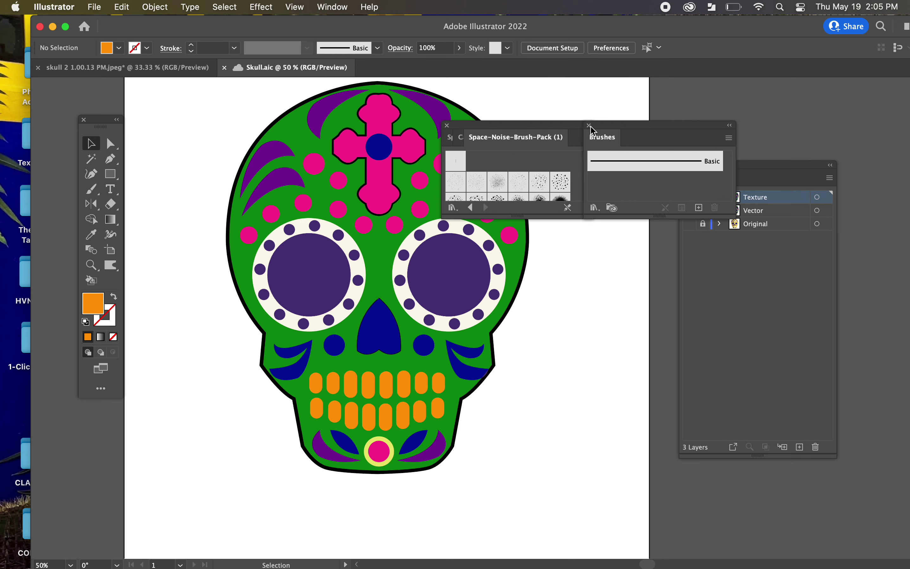
pyautogui.click(589, 125)
pyautogui.moveTo(743, 173); pyautogui.dragTo(785, 136)
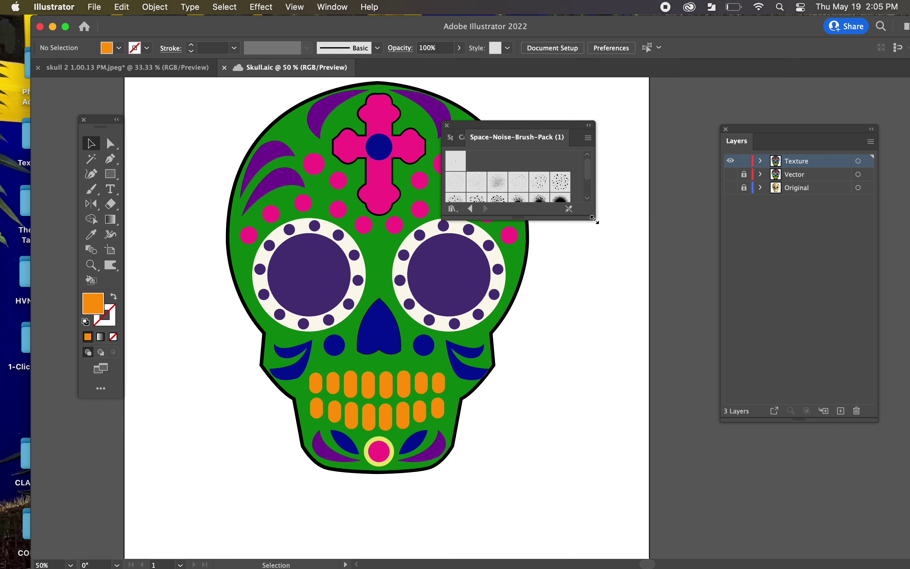
pyautogui.moveTo(597, 219); pyautogui.dragTo(658, 317)
pyautogui.moveTo(512, 125); pyautogui.dragTo(645, 115)
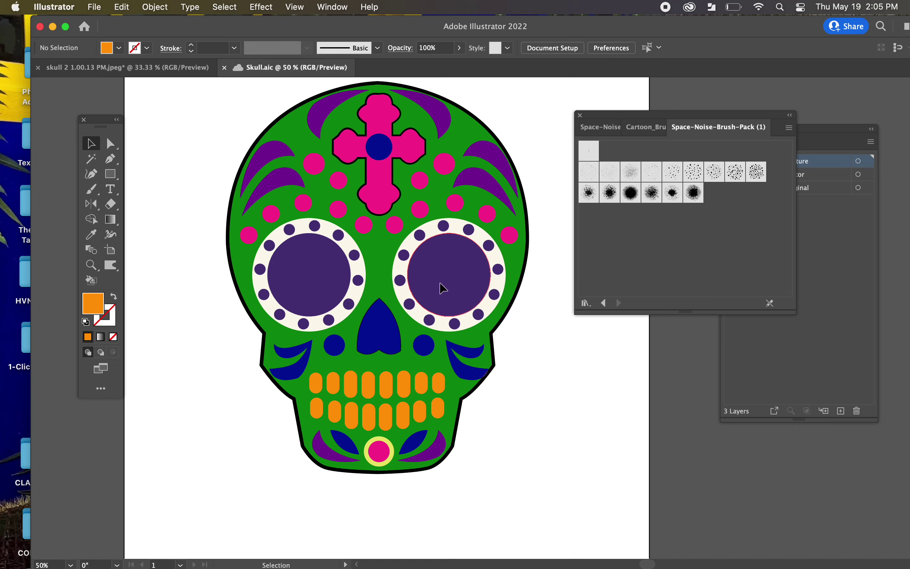
# Step: Nudge the skull down and expand its Live Paint with Object, Fill and Stroke checked
pyautogui.moveTo(440, 286)
pyautogui.mouseDown()
pyautogui.moveTo(501, 324)
pyautogui.moveTo(438, 321)
pyautogui.moveTo(444, 301)
pyautogui.moveTo(439, 309)
pyautogui.moveTo(452, 303)
pyautogui.moveTo(445, 331)
pyautogui.mouseUp()
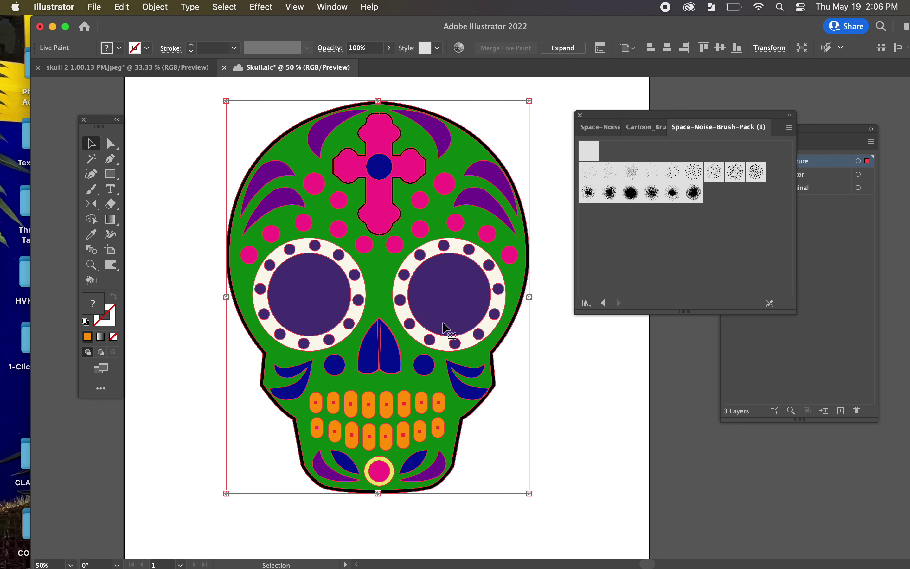
pyautogui.click(149, 8)
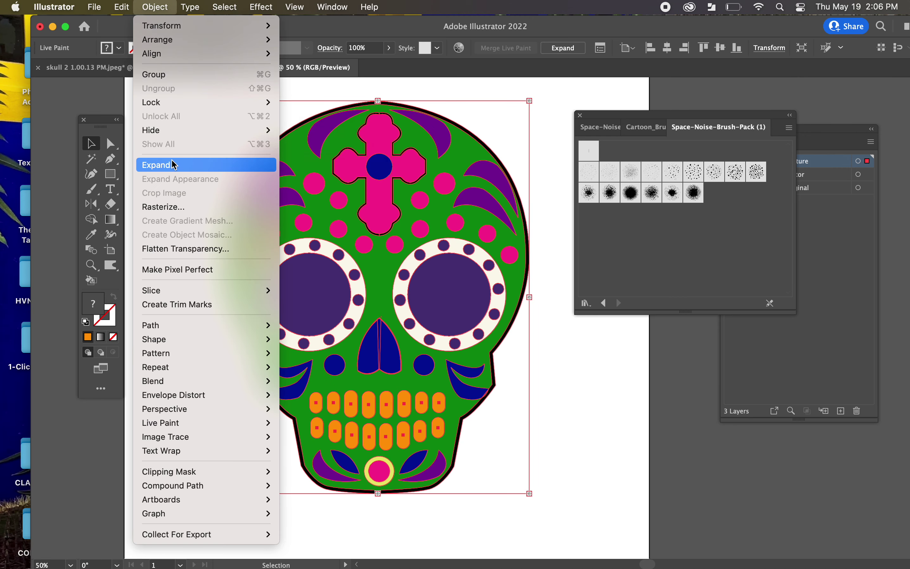
pyautogui.click(177, 168)
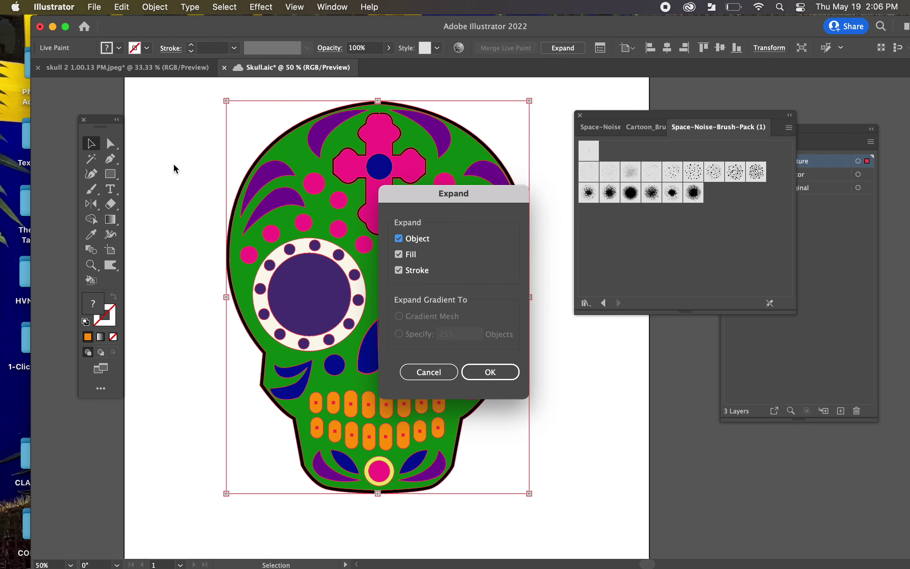
pyautogui.click(490, 371)
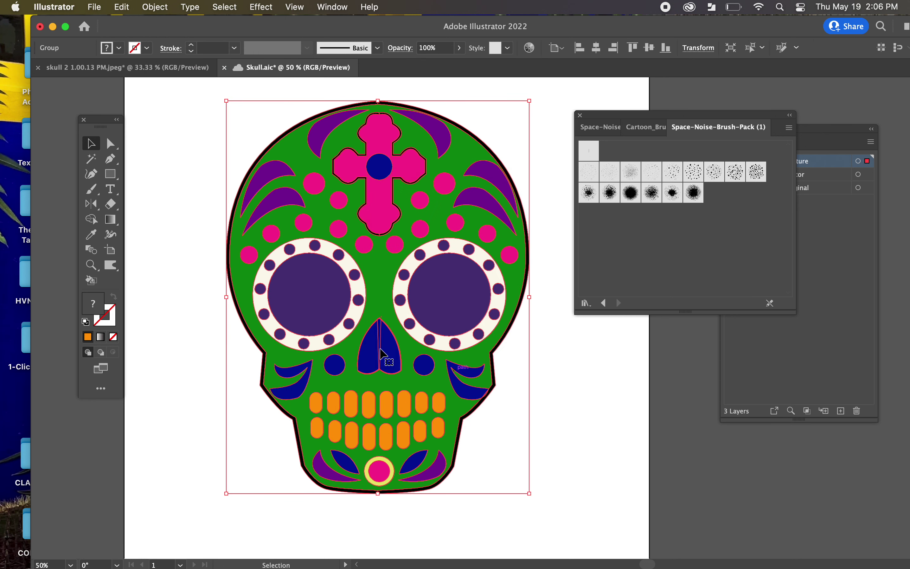
pyautogui.click(160, 5)
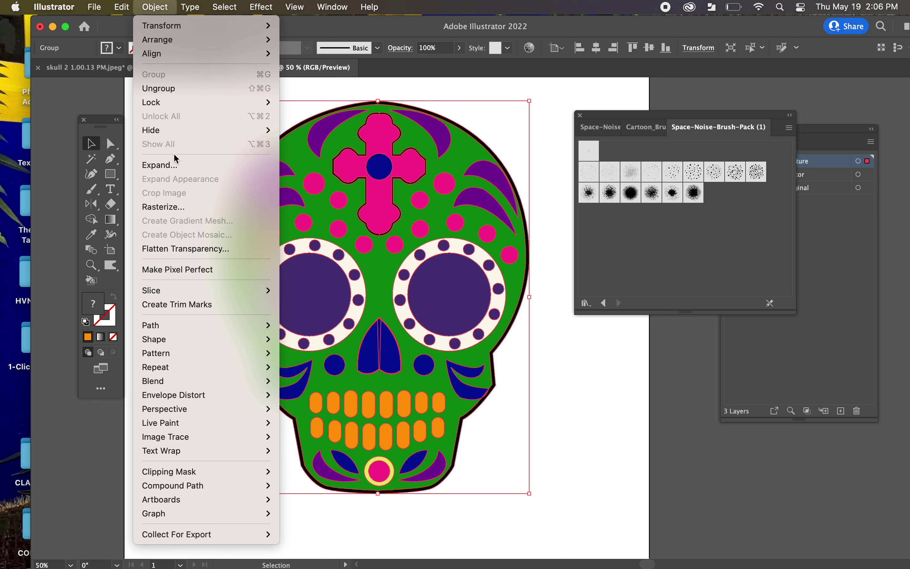
pyautogui.click(175, 165)
pyautogui.click(160, 5)
pyautogui.click(422, 87)
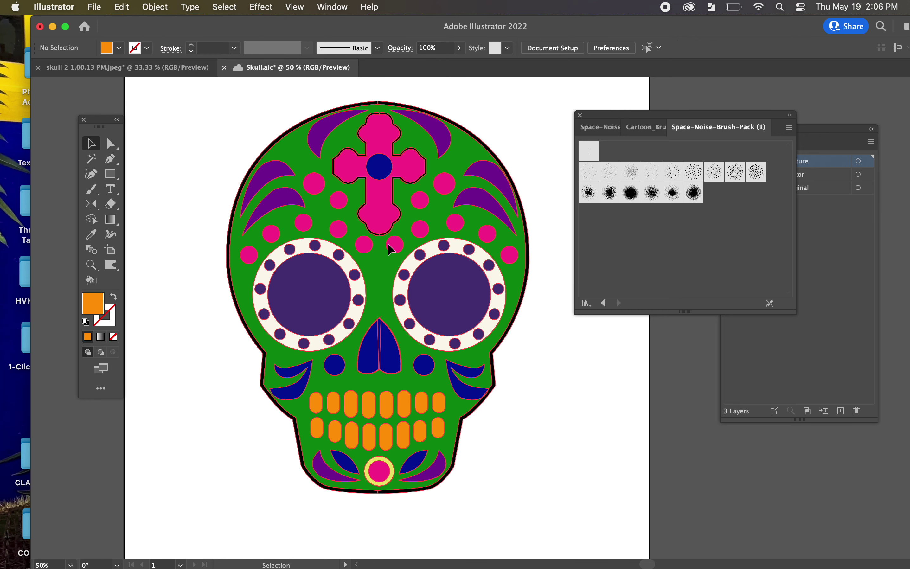
# Step: Select the expanded skull group and ungroup it into separate shapes
pyautogui.moveTo(391, 250)
pyautogui.mouseDown()
pyautogui.moveTo(345, 250)
pyautogui.moveTo(387, 261)
pyautogui.mouseUp()
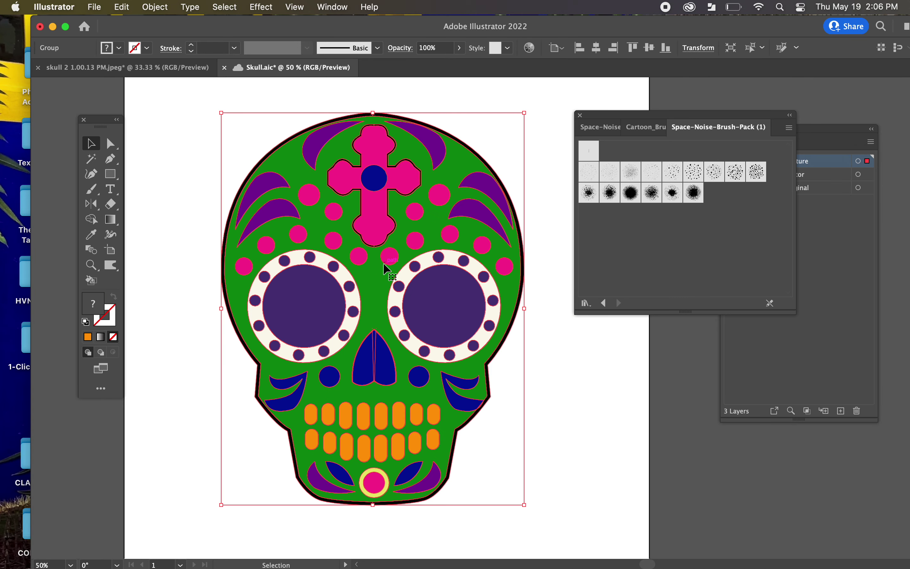
pyautogui.click(154, 6)
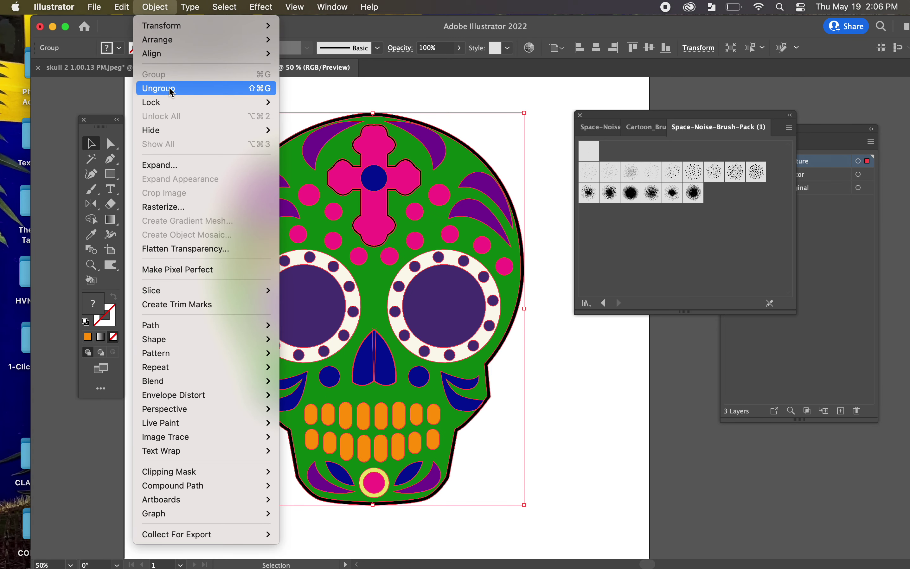
pyautogui.click(170, 89)
pyautogui.click(152, 7)
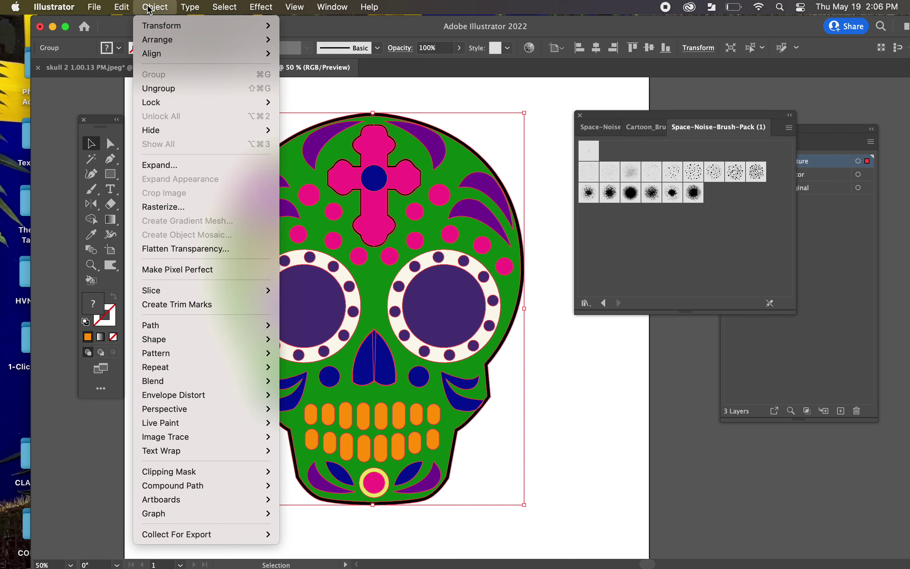
pyautogui.click(161, 94)
pyautogui.click(154, 7)
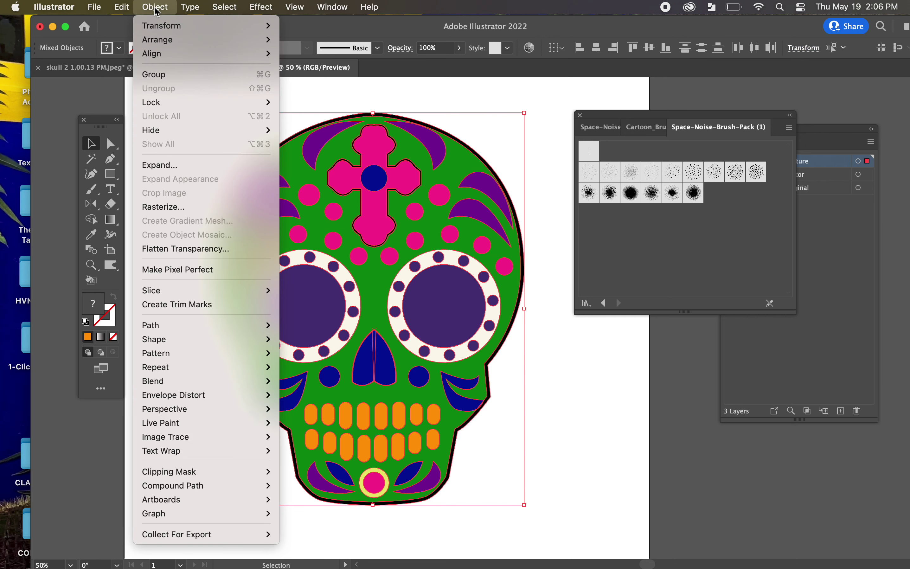
pyautogui.click(109, 97)
# Step: Test-move the green skull body, undo it, and check the upper teeth selections
pyautogui.click(163, 116)
pyautogui.moveTo(297, 173); pyautogui.dragTo(443, 182)
pyautogui.press('super+z')
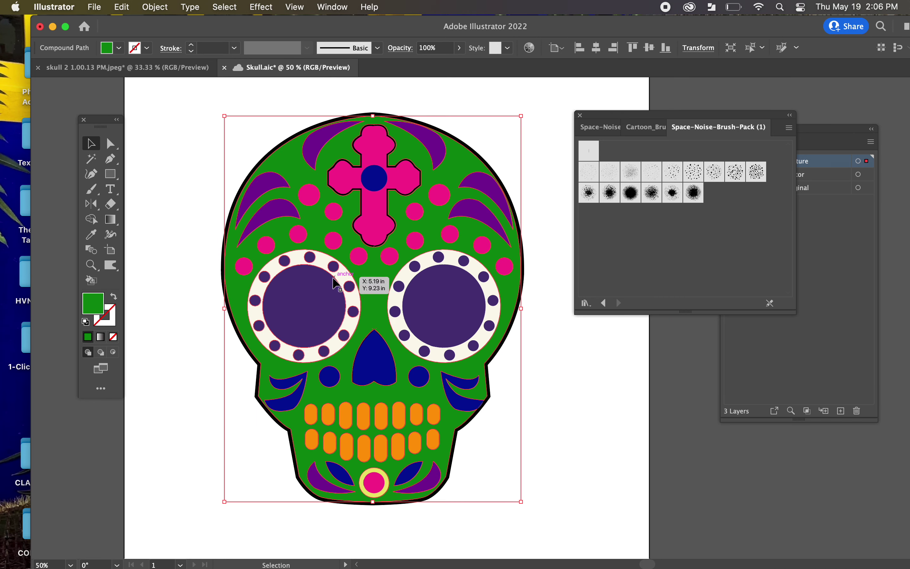
pyautogui.click(382, 414)
pyautogui.click(437, 413)
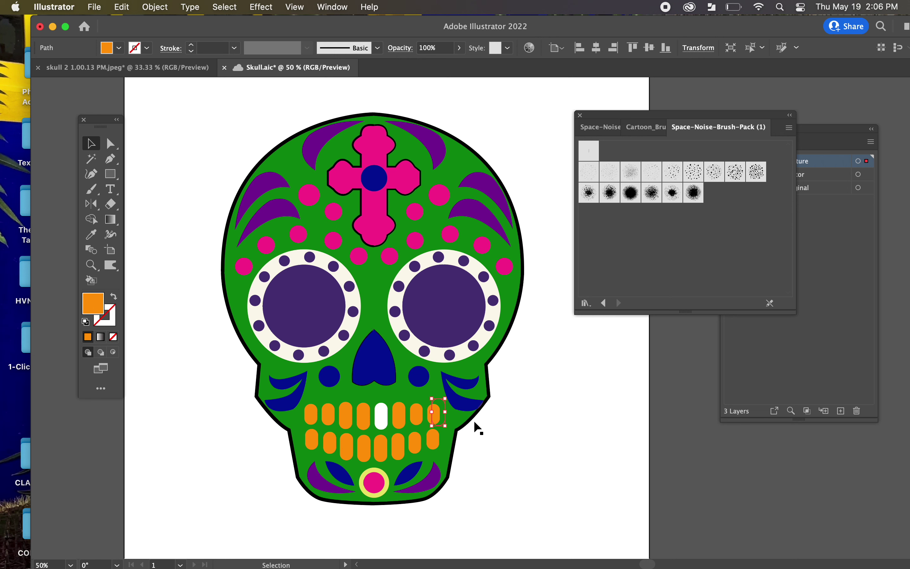
pyautogui.click(505, 434)
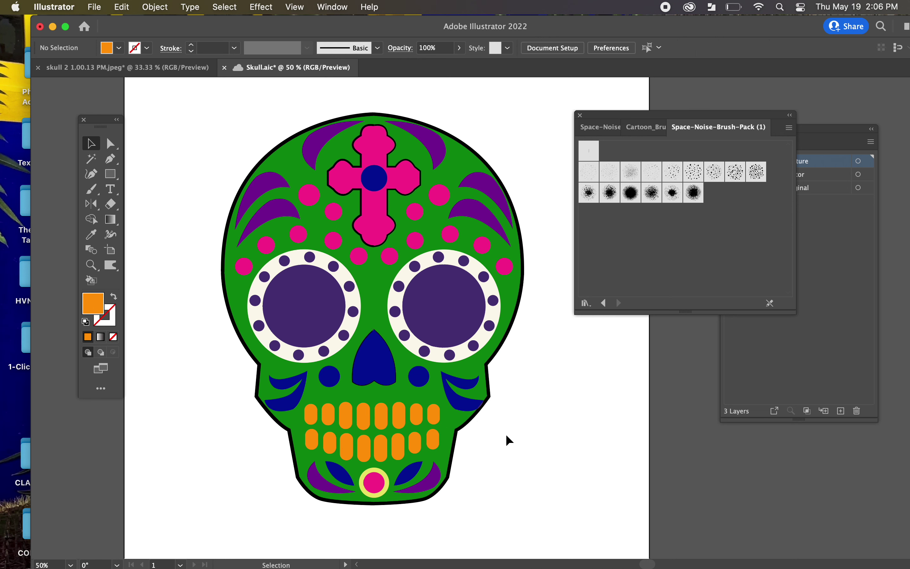
# Step: Bring the Layers panel forward and zoom to 100% centred on the teeth
pyautogui.click(823, 351)
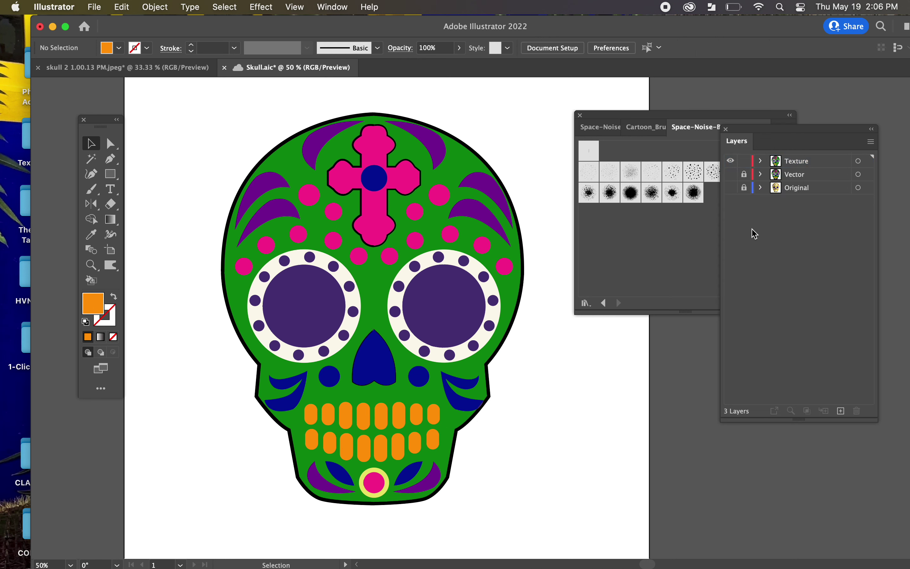
pyautogui.scroll(-2, 534, 410)
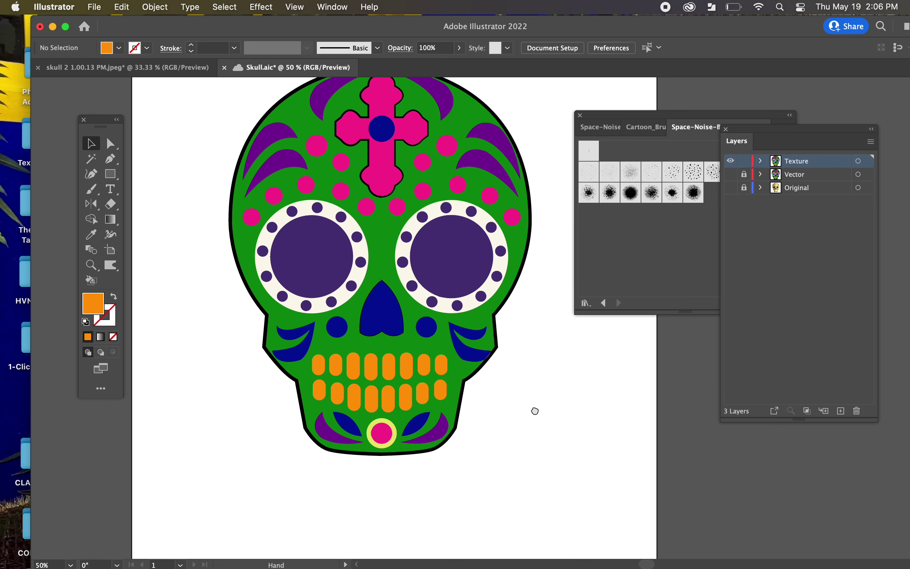
pyautogui.press('super+equal')
pyautogui.press('super+equal')
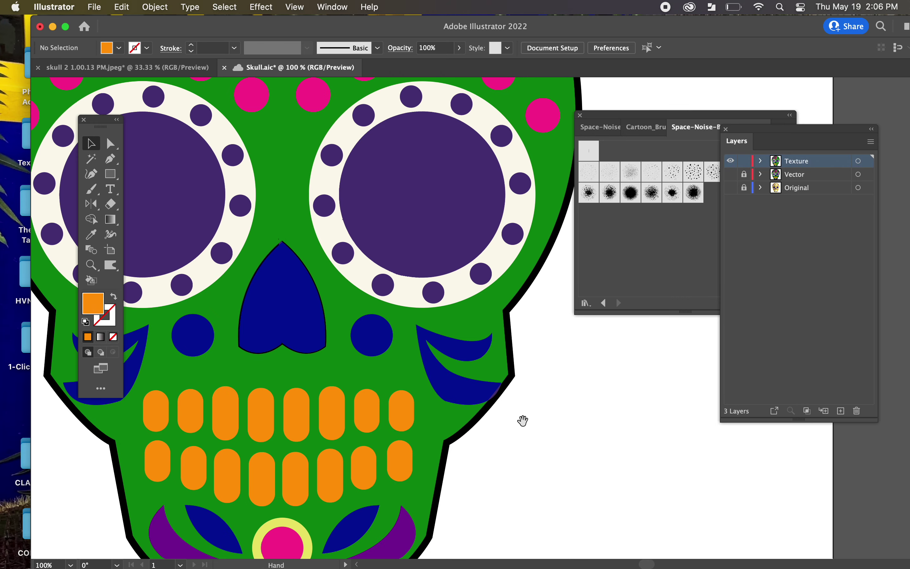
pyautogui.moveTo(522, 421); pyautogui.dragTo(600, 341)
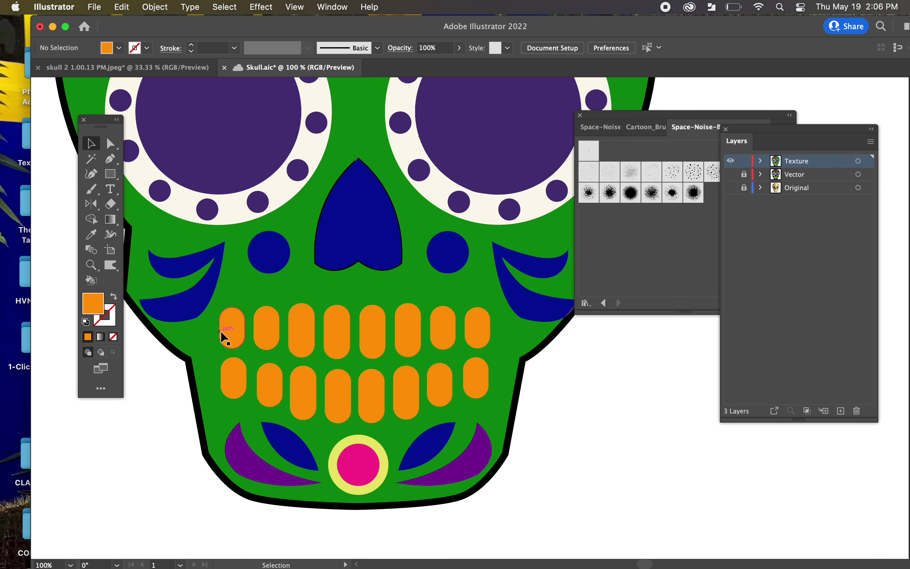
# Step: Shift-select the orange teeth in the upper and lower rows
pyautogui.click(476, 333)
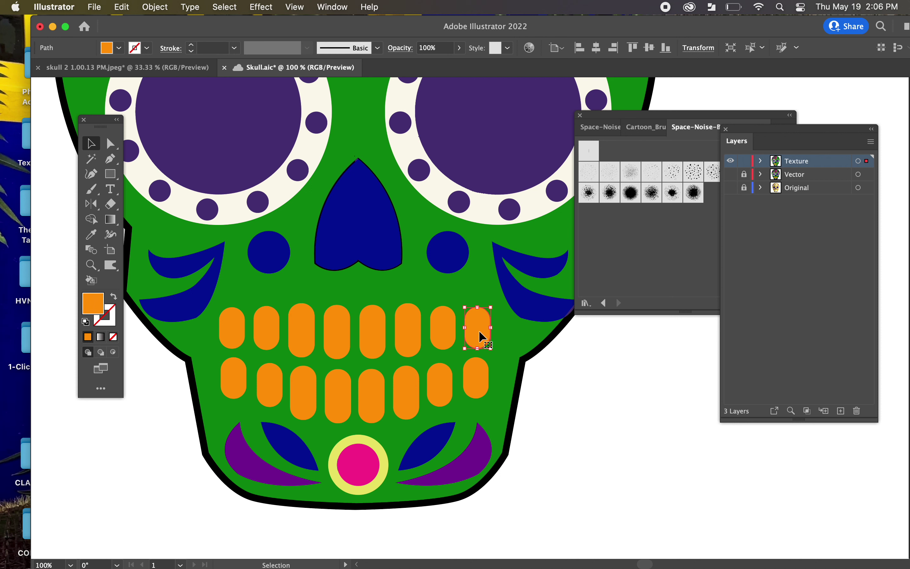
pyautogui.keyDown('shift'); pyautogui.click(442, 321); pyautogui.keyUp('shift')
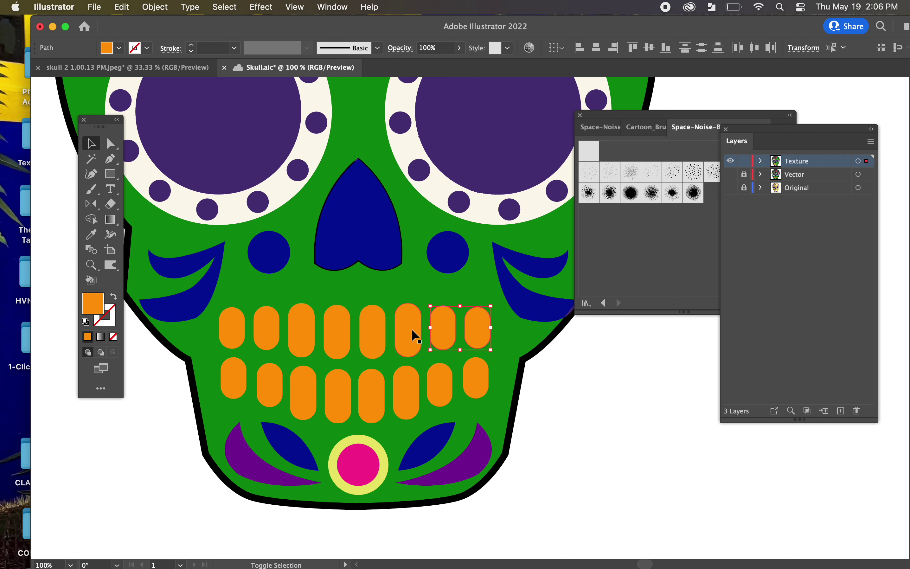
pyautogui.keyDown('shift'); pyautogui.click(411, 330); pyautogui.keyUp('shift')
pyautogui.keyDown('shift'); pyautogui.click(245, 380); pyautogui.keyUp('shift')
pyautogui.keyDown('shift'); pyautogui.click(281, 392); pyautogui.keyUp('shift')
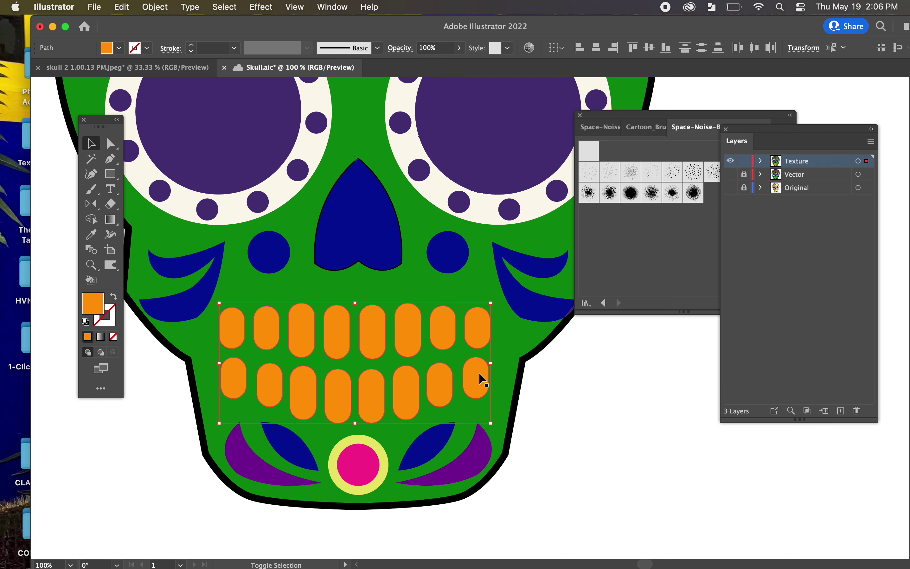
# Step: Combine the selected teeth with Object > Compound Path > Make and reselect the result
pyautogui.click(158, 8)
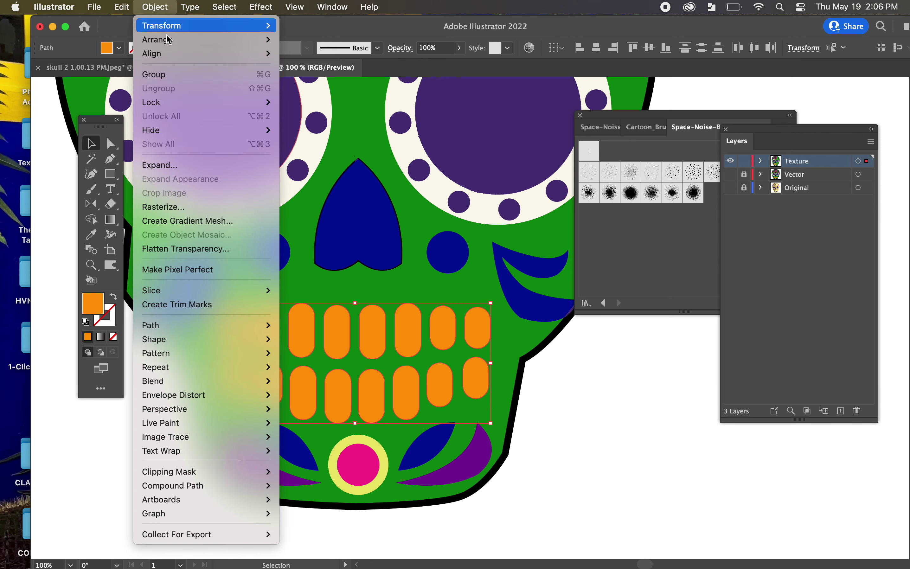
pyautogui.moveTo(207, 487)
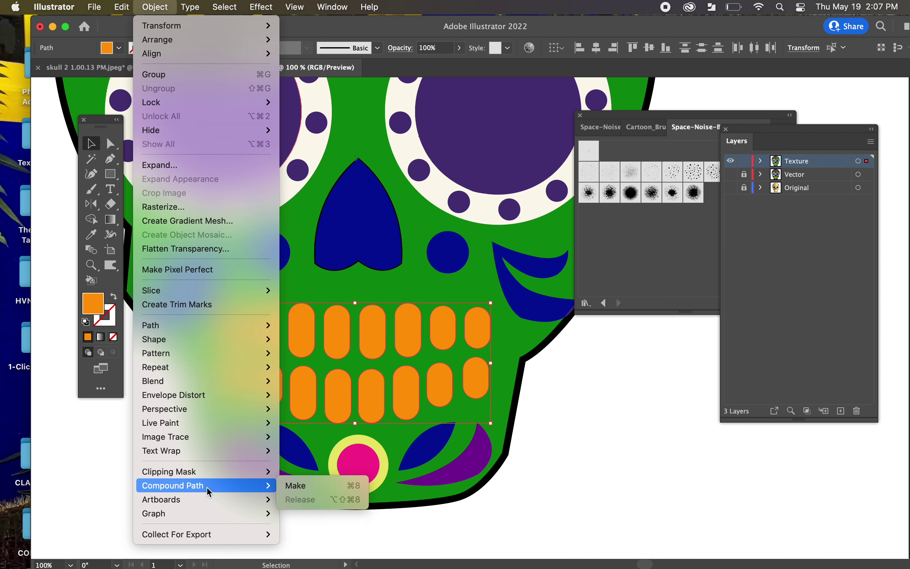
pyautogui.click(297, 487)
pyautogui.click(613, 449)
pyautogui.click(404, 331)
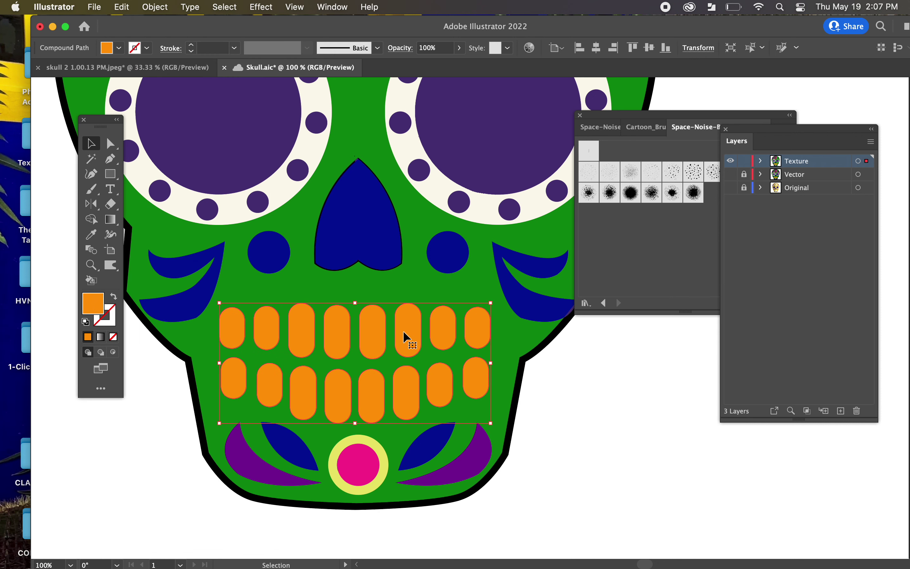
# Step: Test-move the teeth compound path, undo it, and switch to Draw Inside mode
pyautogui.moveTo(412, 333); pyautogui.dragTo(572, 366)
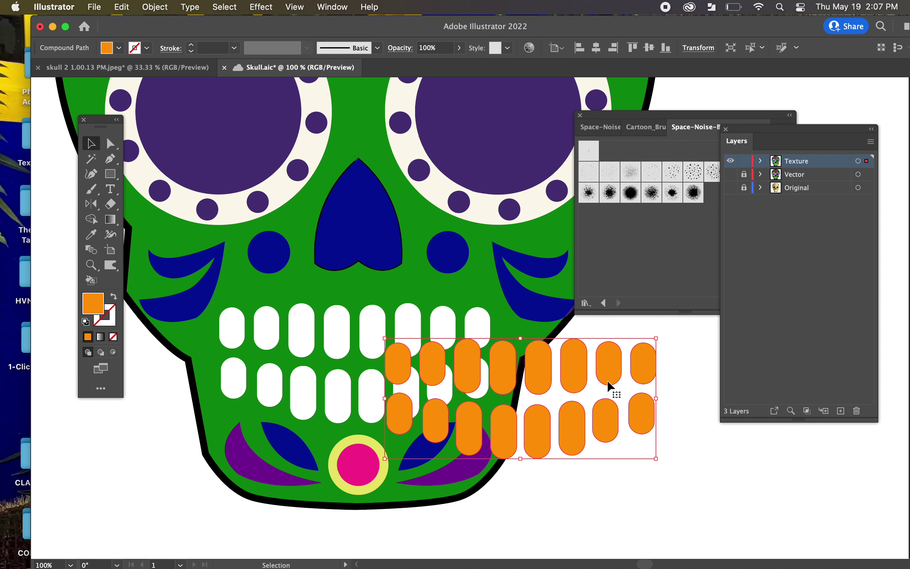
pyautogui.press('a')
pyautogui.press('v')
pyautogui.press('super+z')
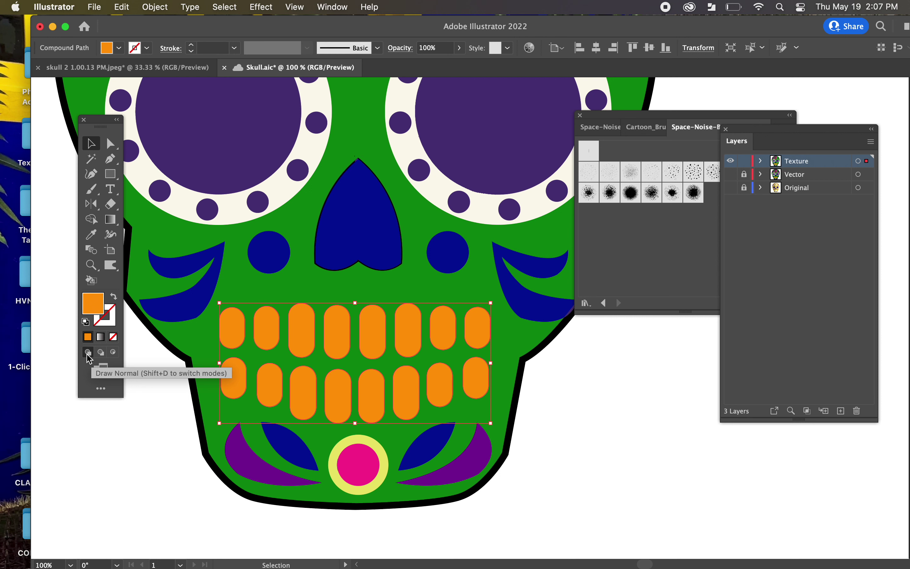
pyautogui.click(113, 354)
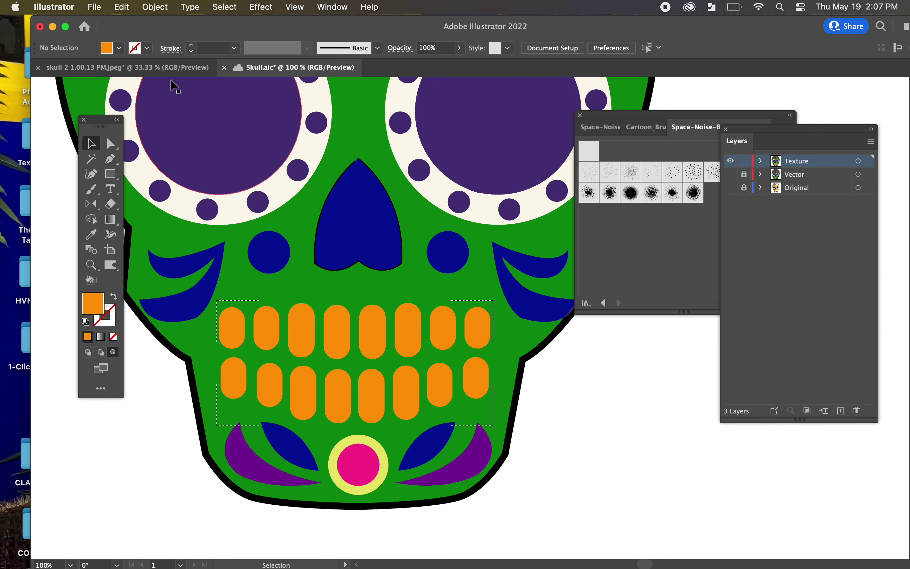
# Step: Set the Paintbrush to a Space Noise brush with a 0.25 pt black stroke and no fill
pyautogui.click(96, 191)
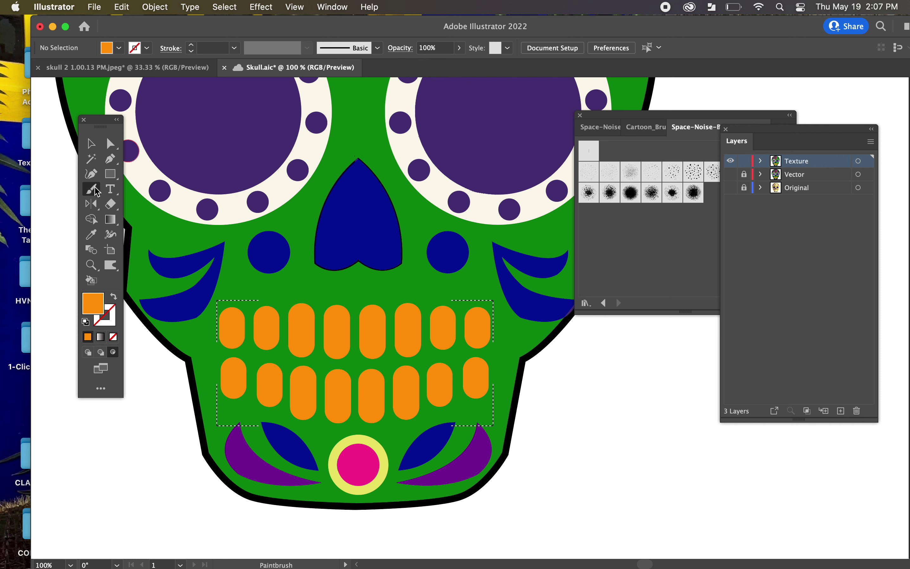
pyautogui.click(631, 177)
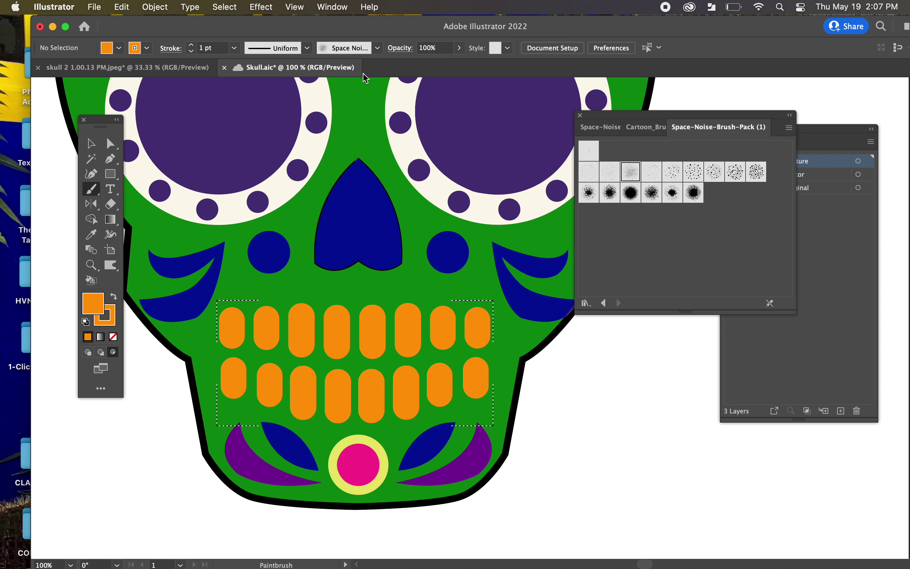
pyautogui.click(191, 52)
pyautogui.click(192, 51)
pyautogui.click(191, 52)
pyautogui.click(113, 337)
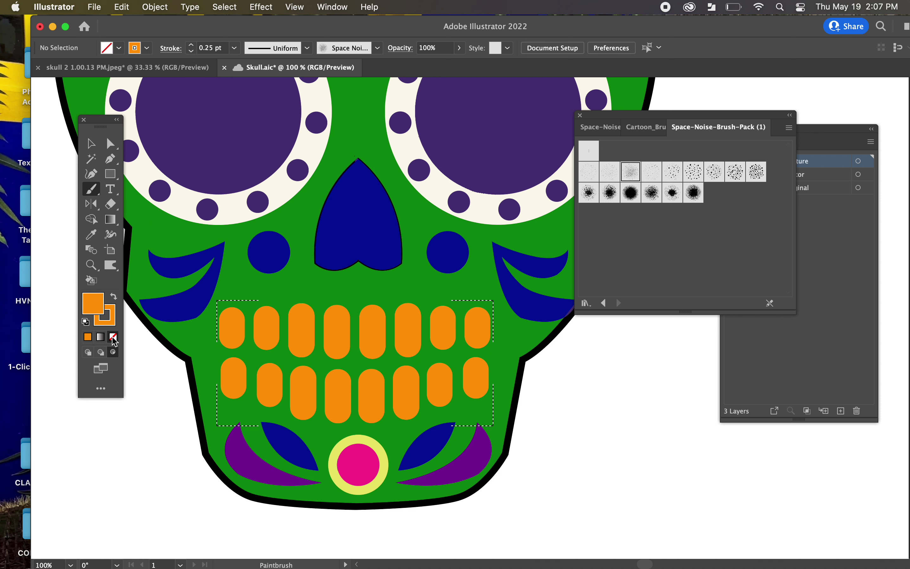
pyautogui.click(111, 324)
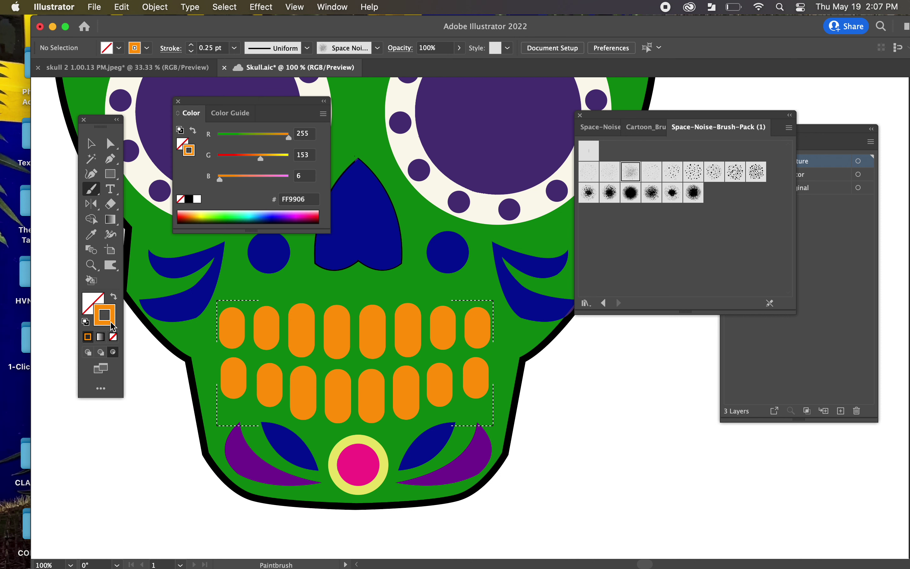
pyautogui.click(191, 199)
pyautogui.click(178, 101)
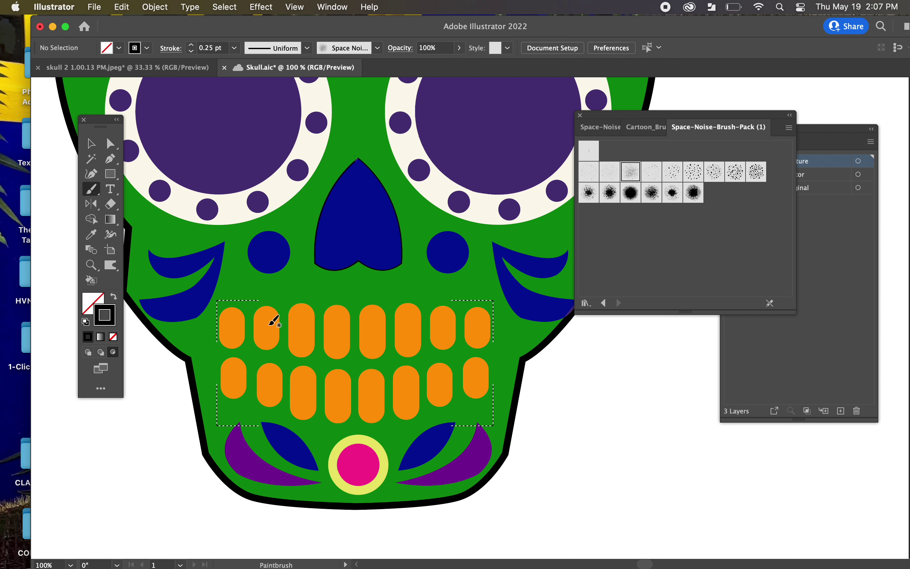
# Step: Paint noise shading across the upper teeth tops and lower teeth bottoms
pyautogui.moveTo(223, 310)
pyautogui.mouseDown()
pyautogui.moveTo(502, 311)
pyautogui.moveTo(575, 350)
pyautogui.moveTo(589, 400)
pyautogui.mouseUp()
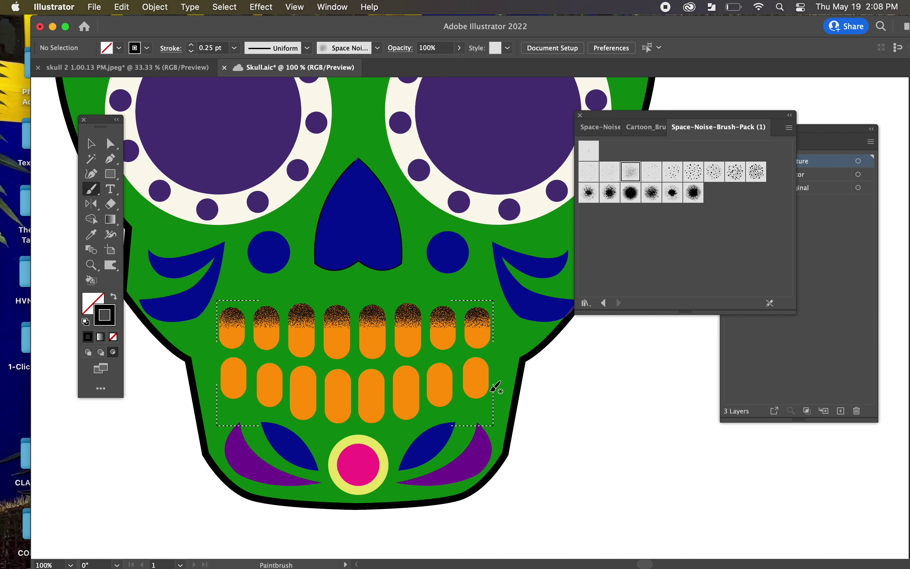
pyautogui.moveTo(488, 387)
pyautogui.mouseDown()
pyautogui.moveTo(397, 416)
pyautogui.moveTo(335, 418)
pyautogui.moveTo(216, 385)
pyautogui.mouseUp()
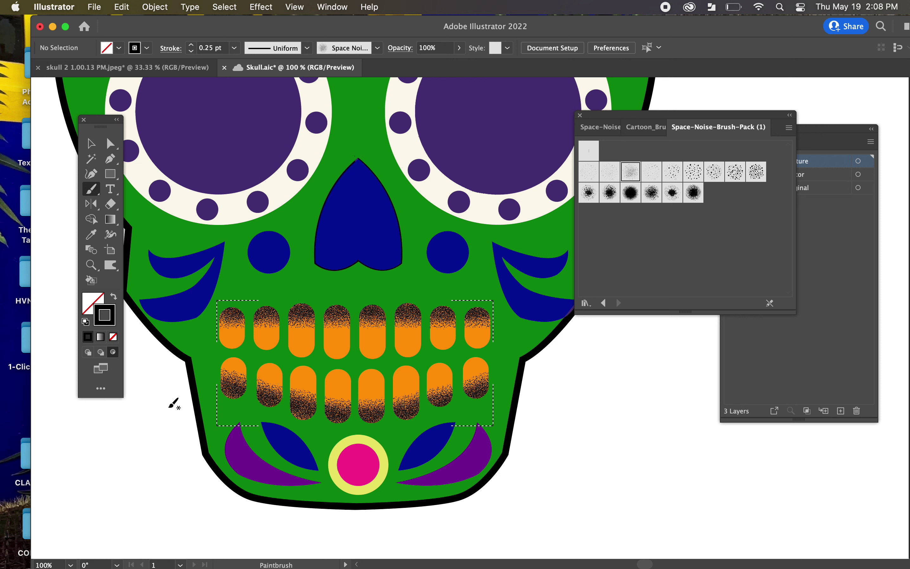
pyautogui.click(91, 144)
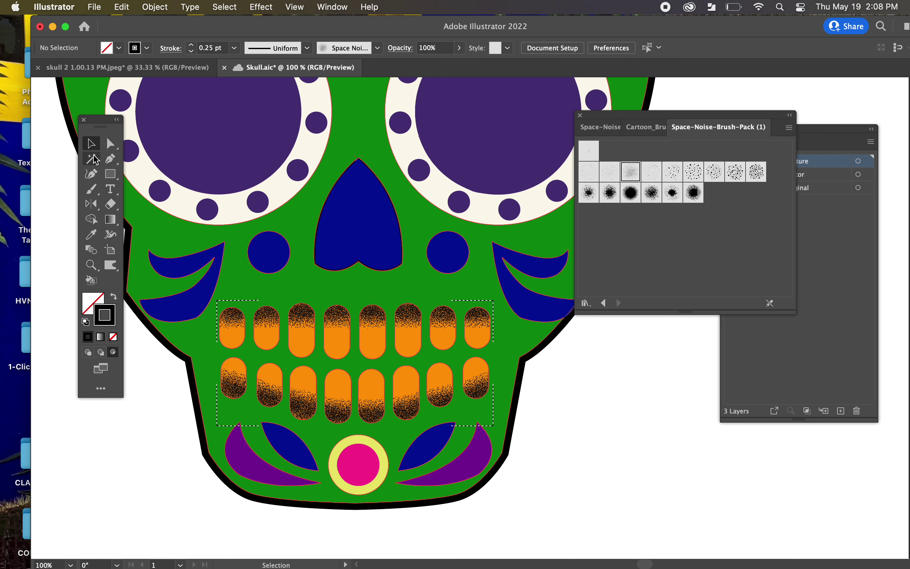
# Step: Return to normal drawing, zoom out, and set the pink cross to Draw Inside
pyautogui.click(88, 352)
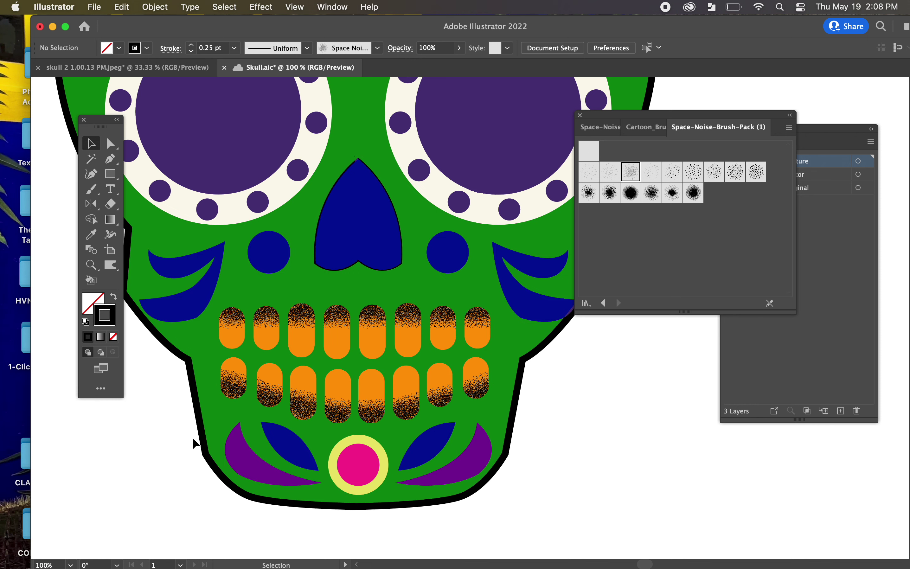
pyautogui.scroll(1, 600, 381)
pyautogui.press('super+minus')
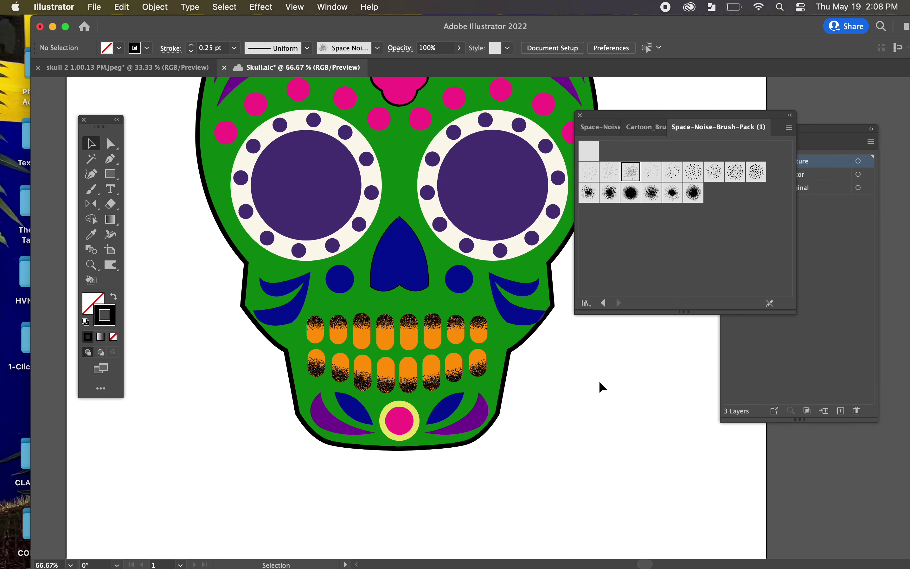
pyautogui.scroll(5, 549, 433)
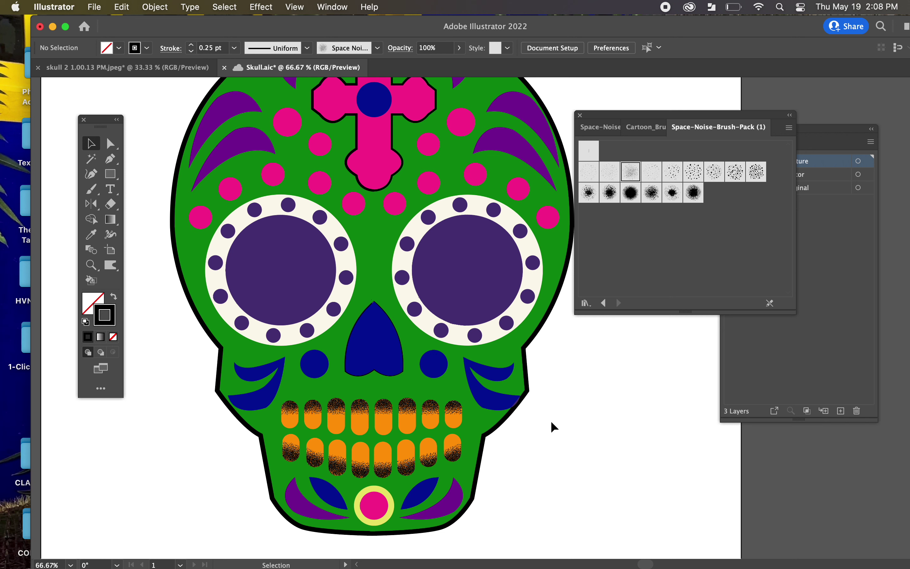
pyautogui.scroll(5, 589, 416)
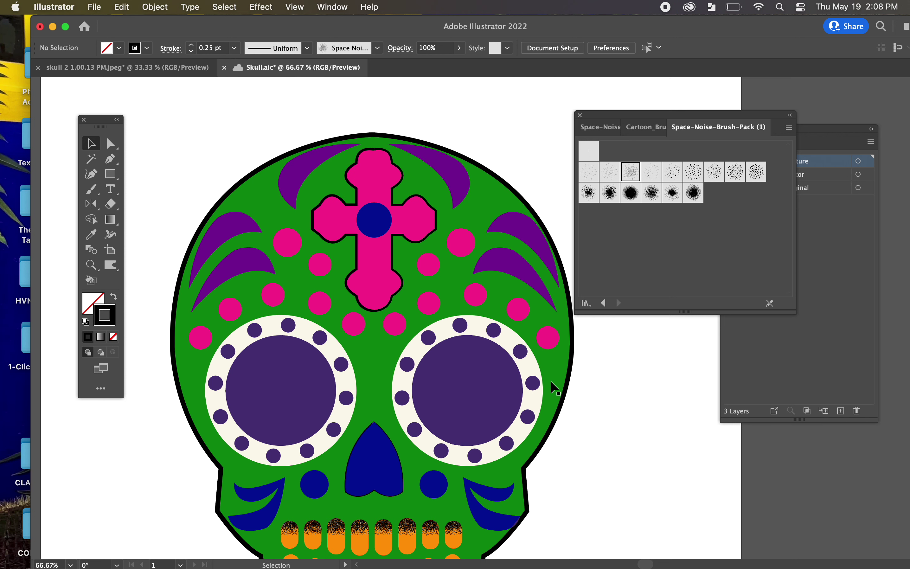
pyautogui.click(383, 290)
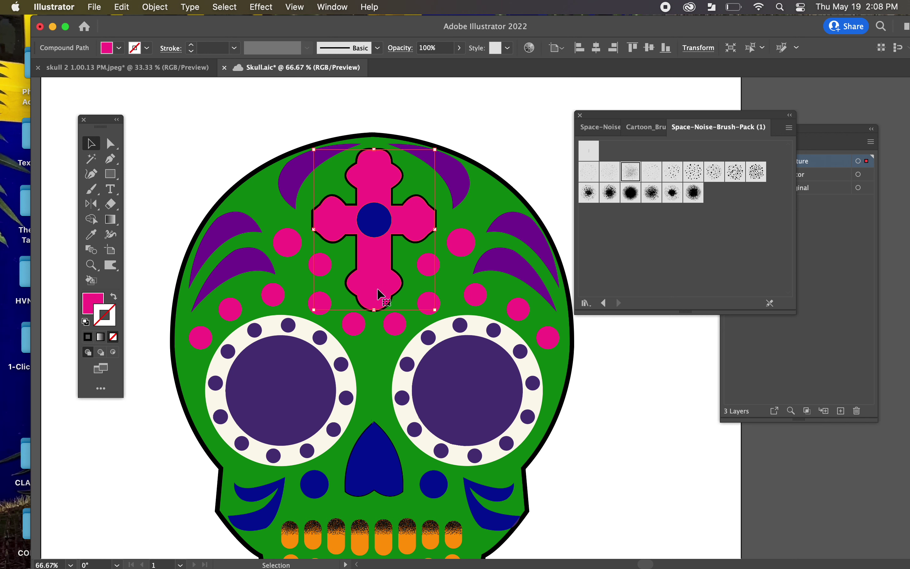
pyautogui.click(114, 353)
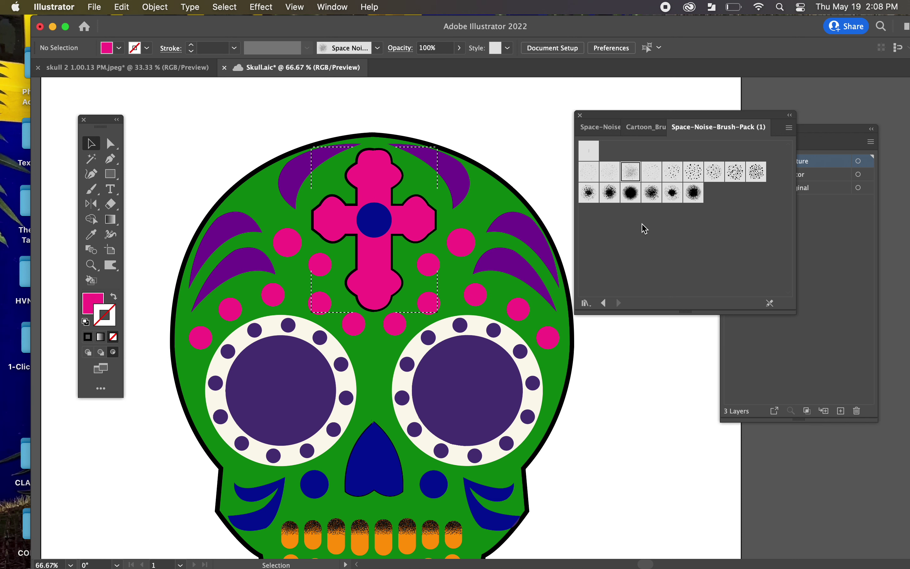
# Step: Paint Space Noise texture over the cross's left arm, lower bar and right arm
pyautogui.click(673, 177)
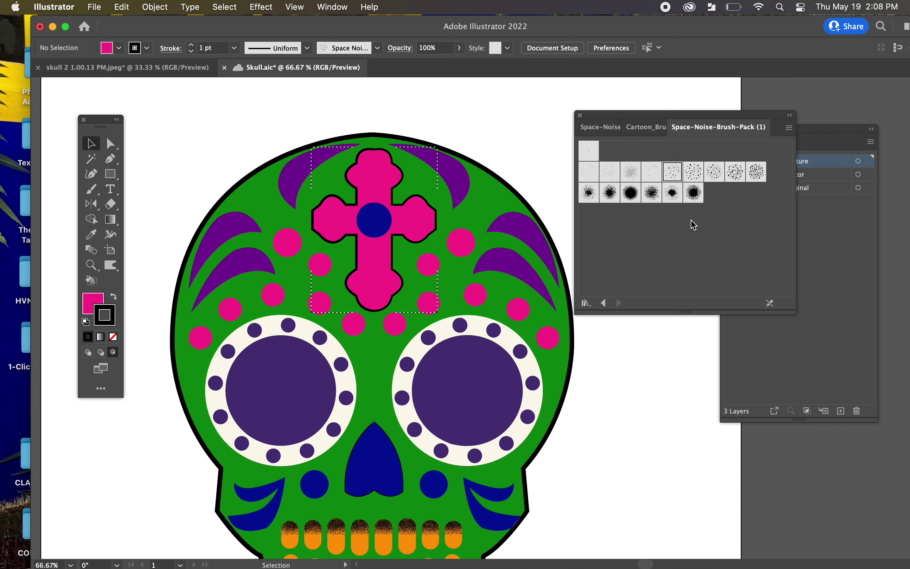
pyautogui.click(91, 188)
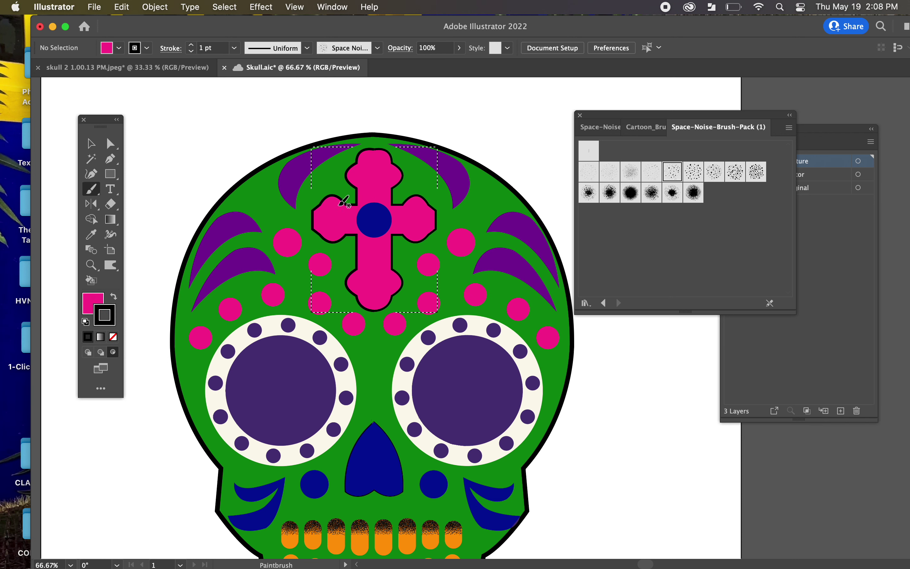
pyautogui.moveTo(341, 203)
pyautogui.mouseDown()
pyautogui.moveTo(319, 206)
pyautogui.moveTo(339, 228)
pyautogui.mouseUp()
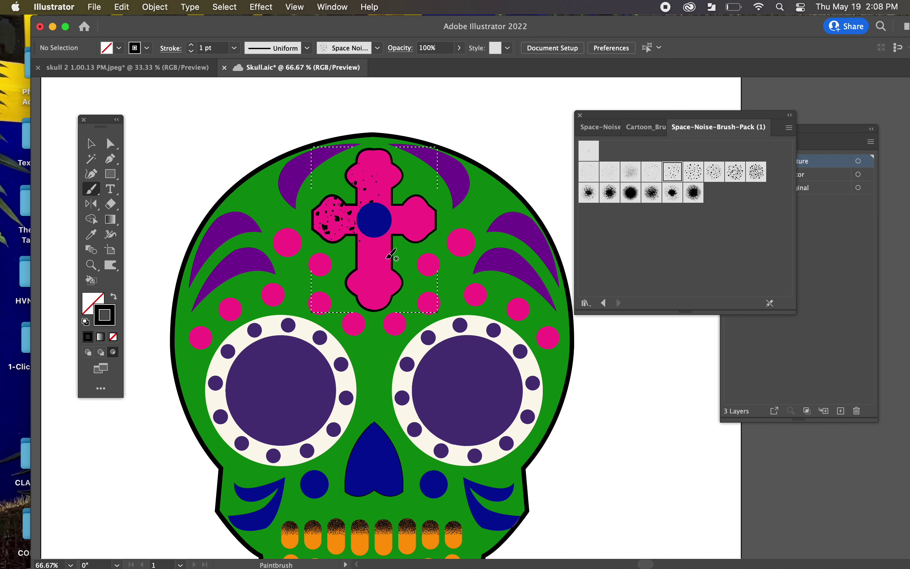
pyautogui.moveTo(394, 254)
pyautogui.mouseDown()
pyautogui.moveTo(362, 295)
pyautogui.moveTo(375, 305)
pyautogui.mouseUp()
pyautogui.moveTo(444, 230); pyautogui.dragTo(424, 226)
pyautogui.click(91, 143)
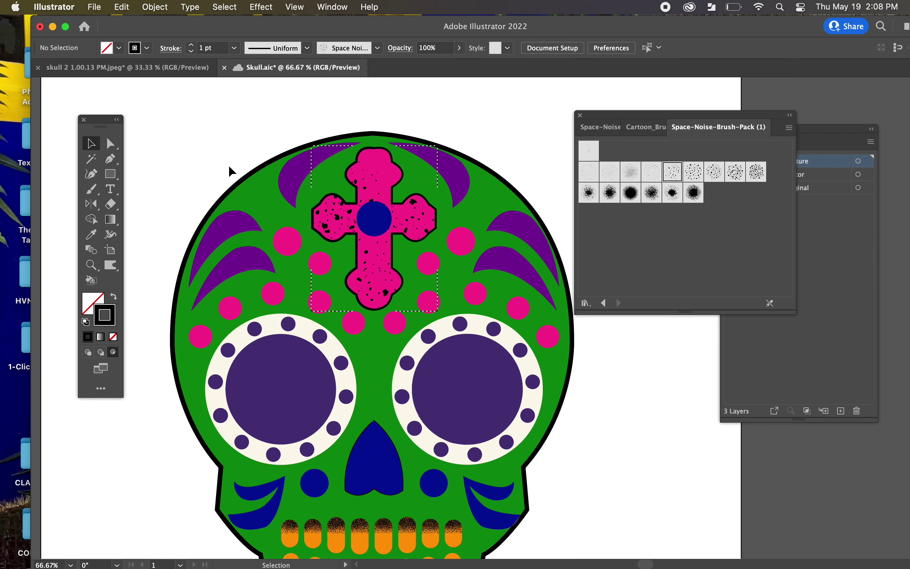
pyautogui.click(88, 355)
# Step: Shift-select all the purple flames and lower purple leaves around the skull
pyautogui.scroll(-3, 172, 196)
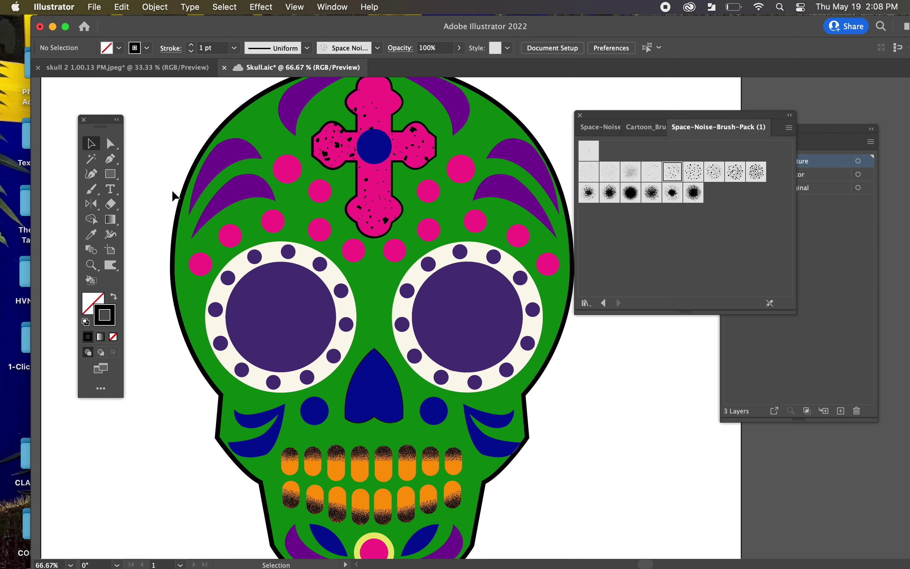
pyautogui.click(232, 156)
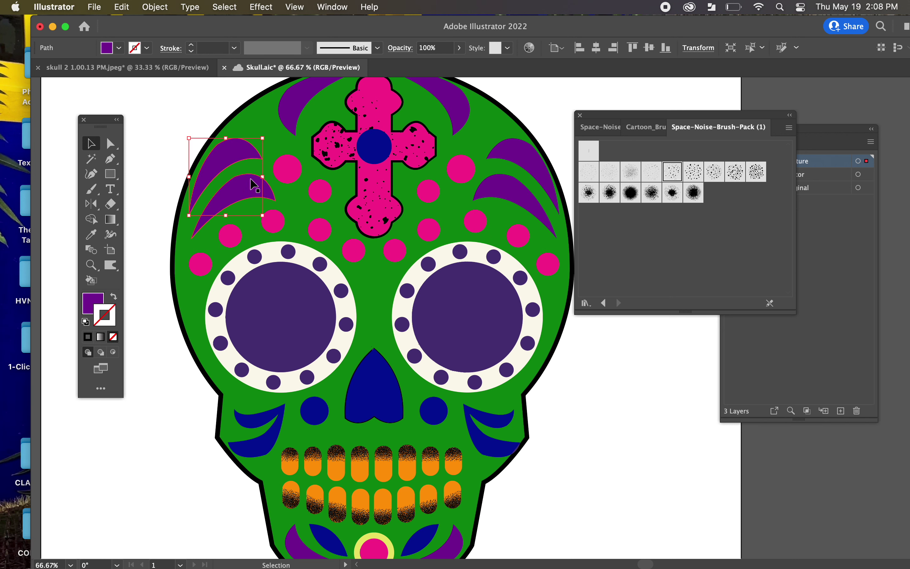
pyautogui.keyDown('shift'); pyautogui.click(254, 200); pyautogui.keyUp('shift')
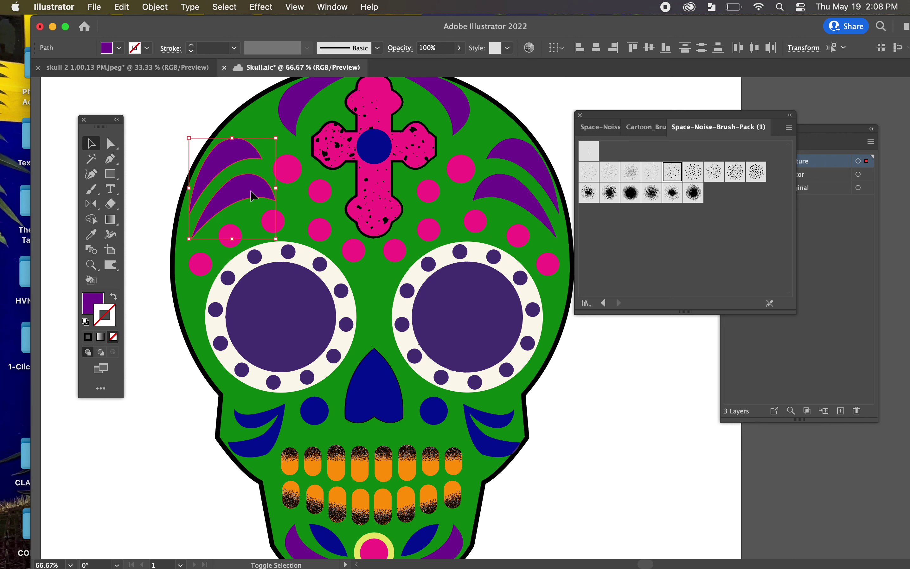
pyautogui.keyDown('shift'); pyautogui.click(512, 200); pyautogui.keyUp('shift')
pyautogui.keyDown('shift'); pyautogui.click(525, 165); pyautogui.keyUp('shift')
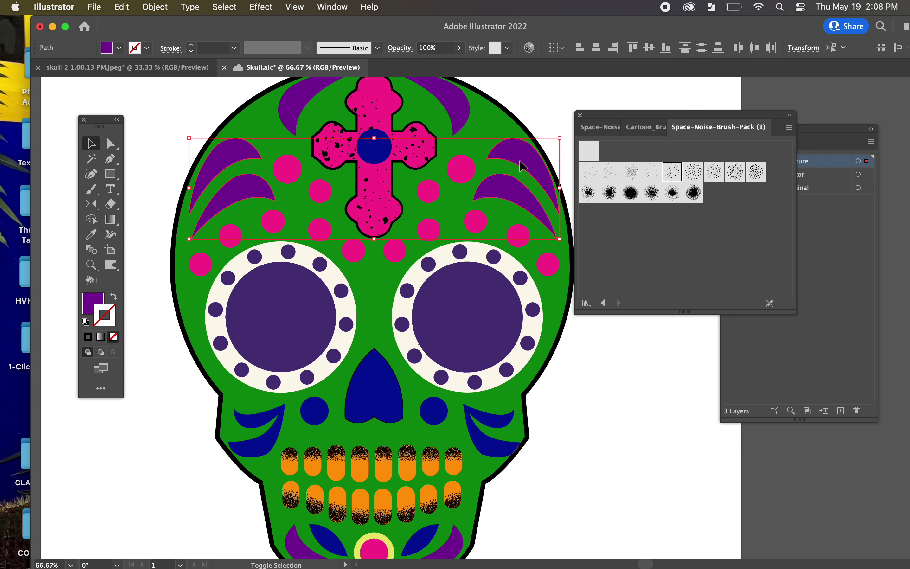
pyautogui.keyDown('shift'); pyautogui.click(463, 122); pyautogui.keyUp('shift')
pyautogui.scroll(2, 331, 282)
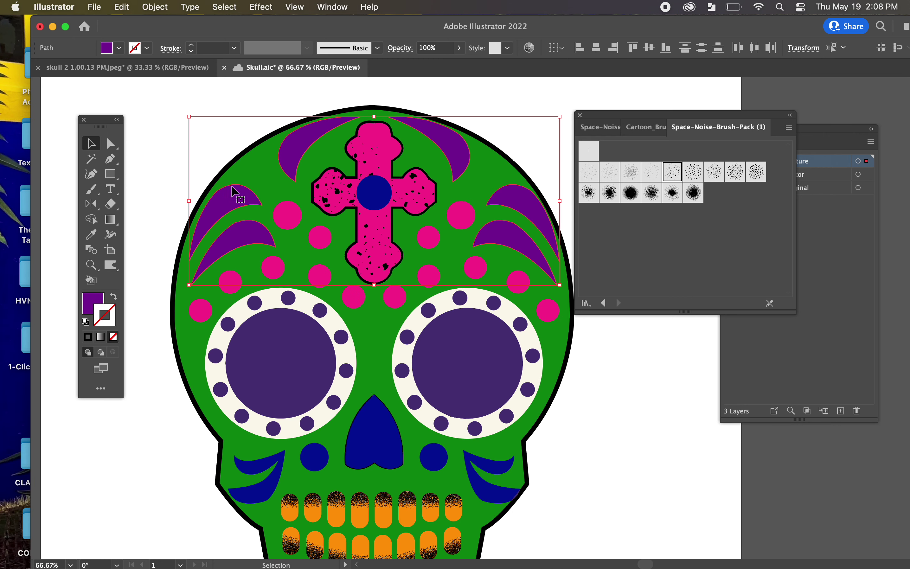
pyautogui.scroll(-8, 241, 192)
pyautogui.scroll(4, 264, 222)
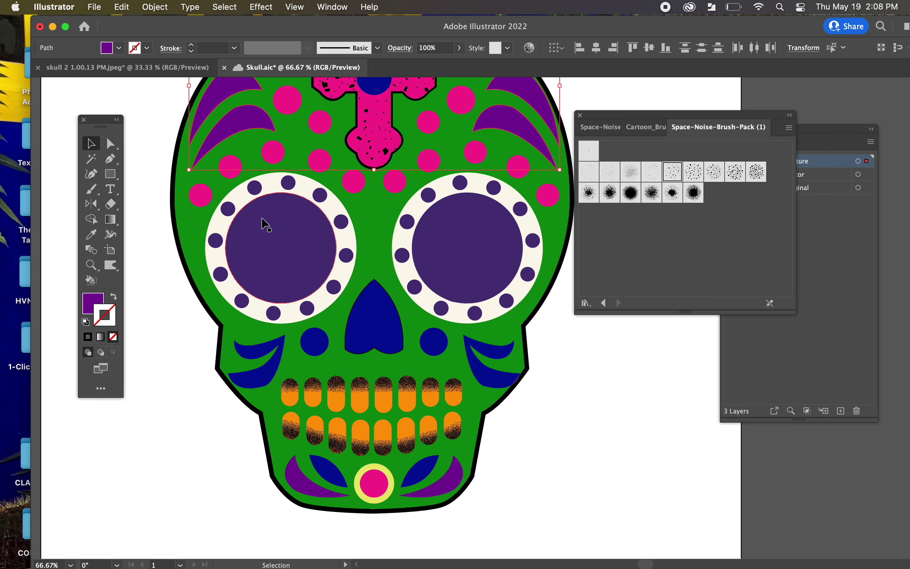
pyautogui.keyDown('shift'); pyautogui.click(301, 481); pyautogui.keyUp('shift')
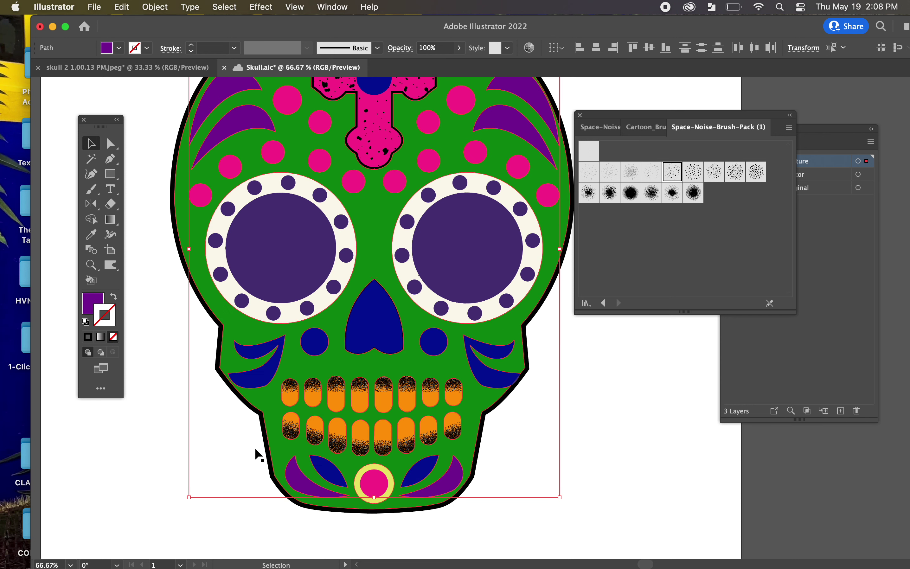
# Step: Make the purple shapes one compound path, enable Draw Inside, and pick the first Space Noise brush
pyautogui.click(154, 6)
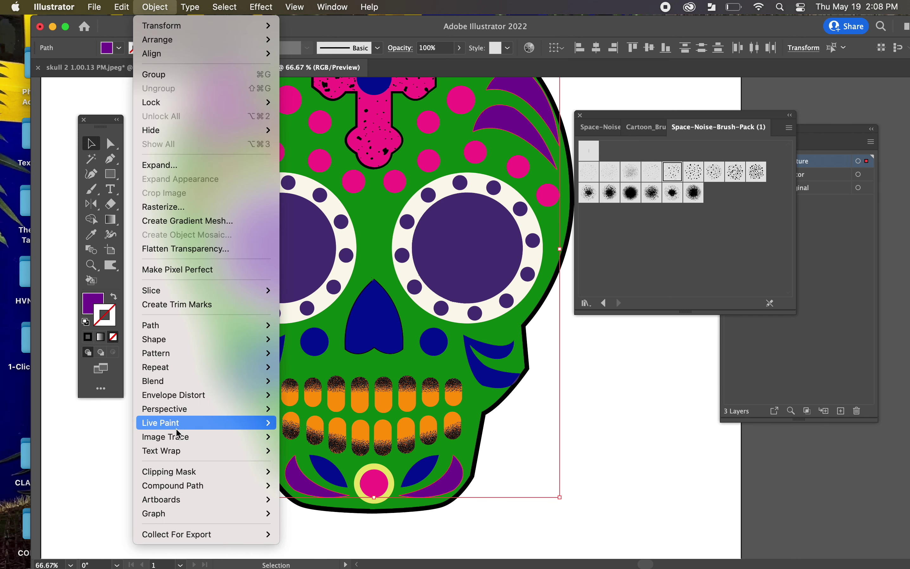
pyautogui.moveTo(215, 490)
pyautogui.click(292, 486)
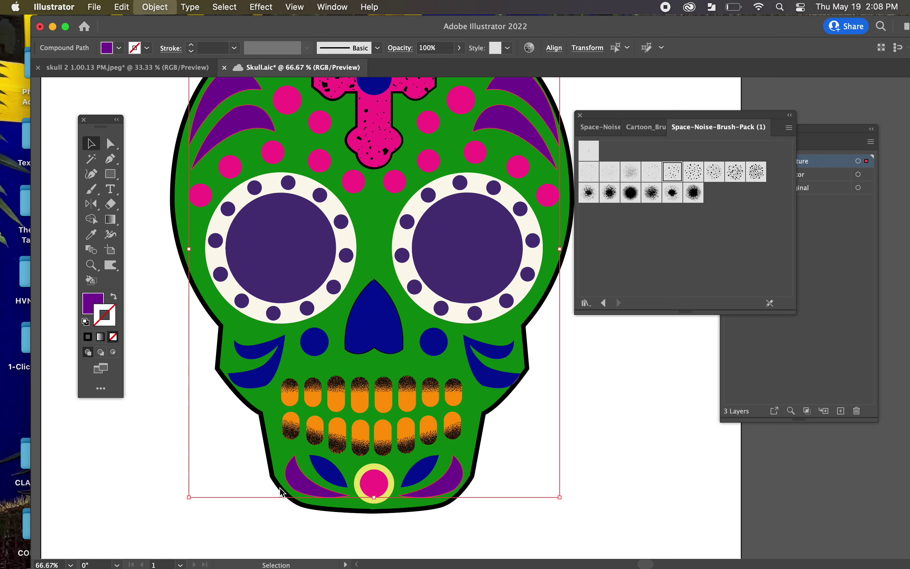
pyautogui.click(112, 353)
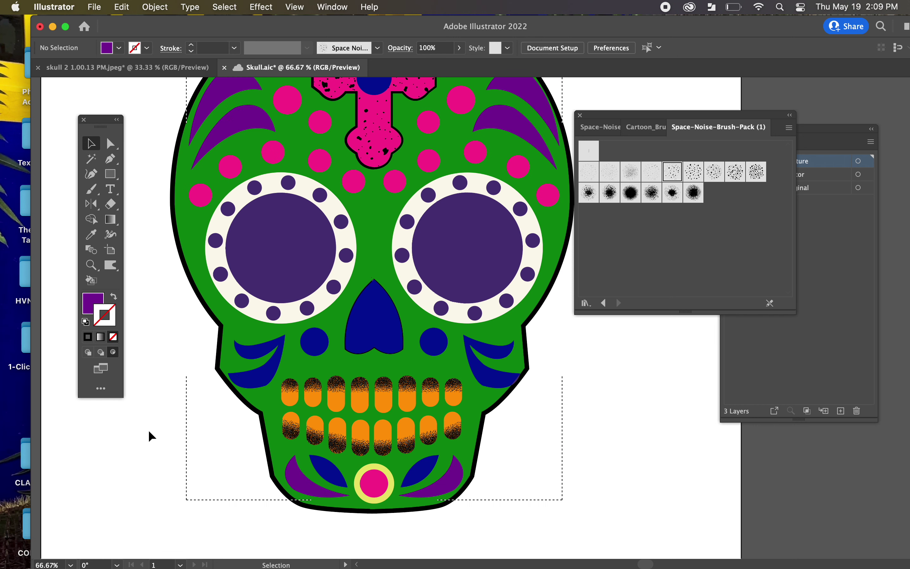
pyautogui.scroll(3, 151, 432)
pyautogui.click(91, 191)
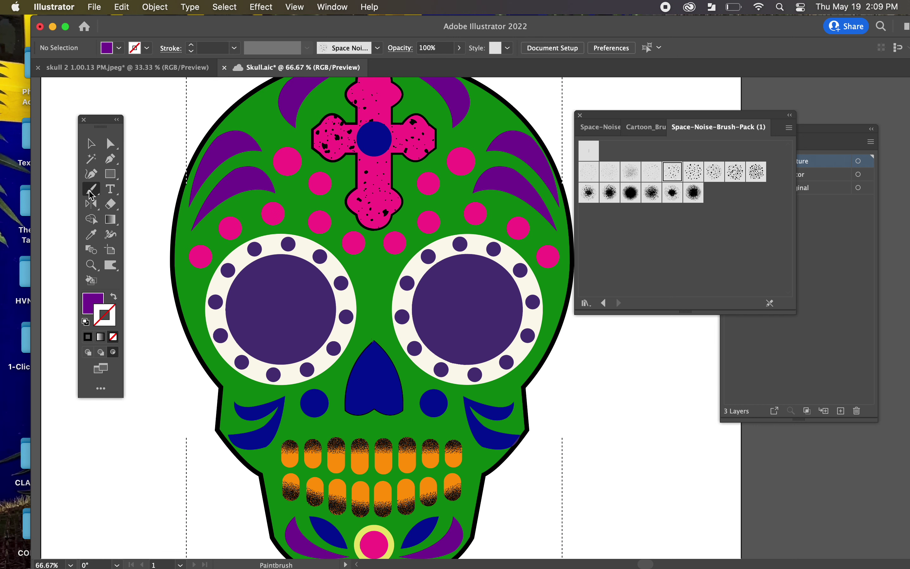
pyautogui.click(589, 172)
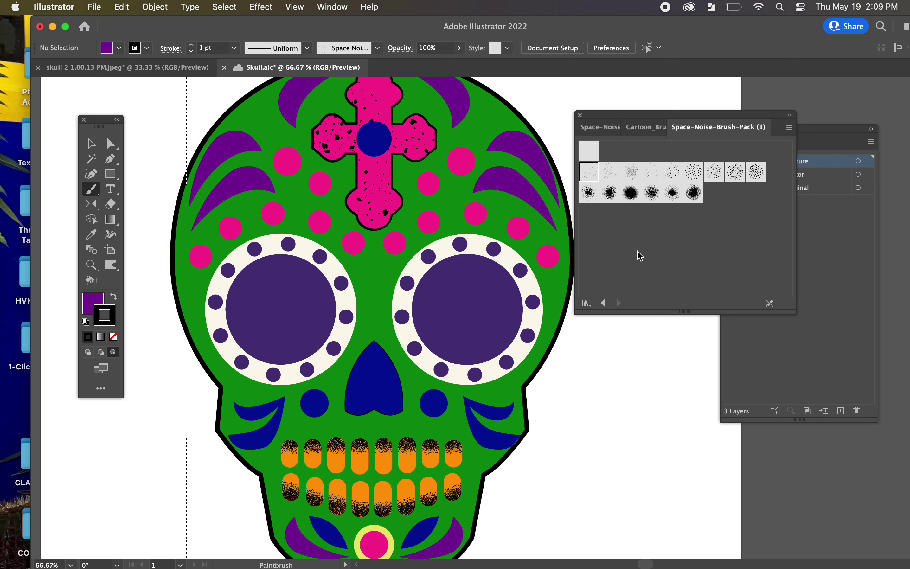
# Step: Thin the brush stroke weight and set the fill of new brush strokes to None
pyautogui.click(191, 51)
pyautogui.click(100, 303)
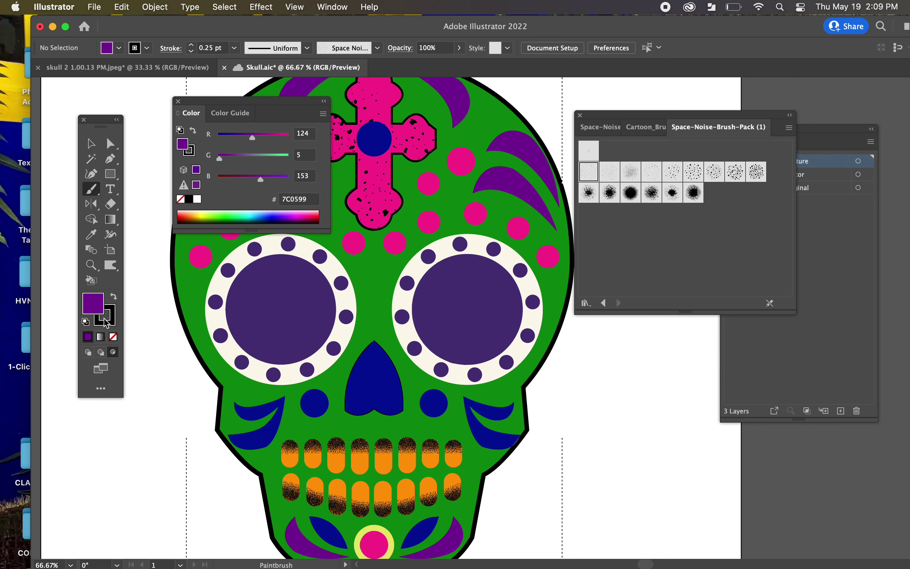
pyautogui.click(114, 337)
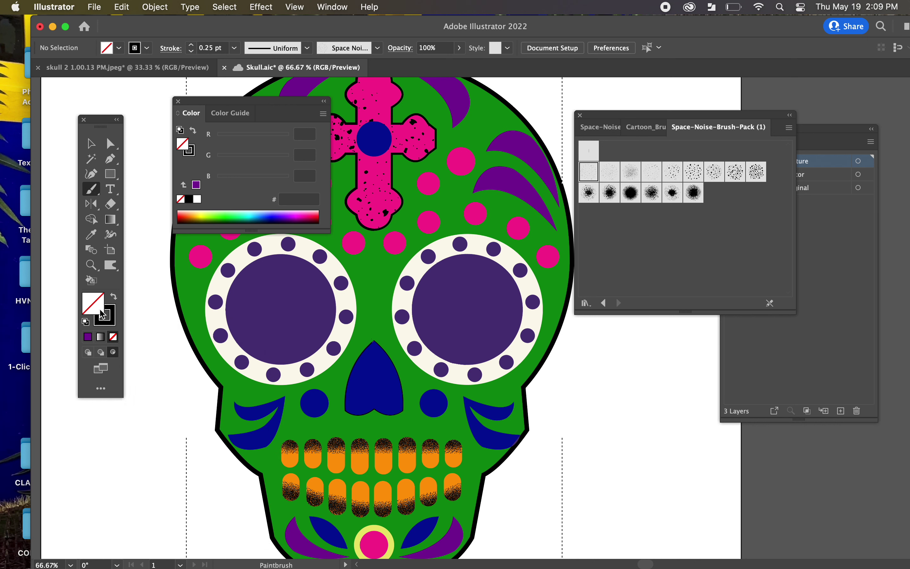
pyautogui.click(179, 102)
# Step: Paint Space Noise strokes over the upper-left, upper-right, middle-right, lower-right and lower-left petals
pyautogui.scroll(5, 306, 233)
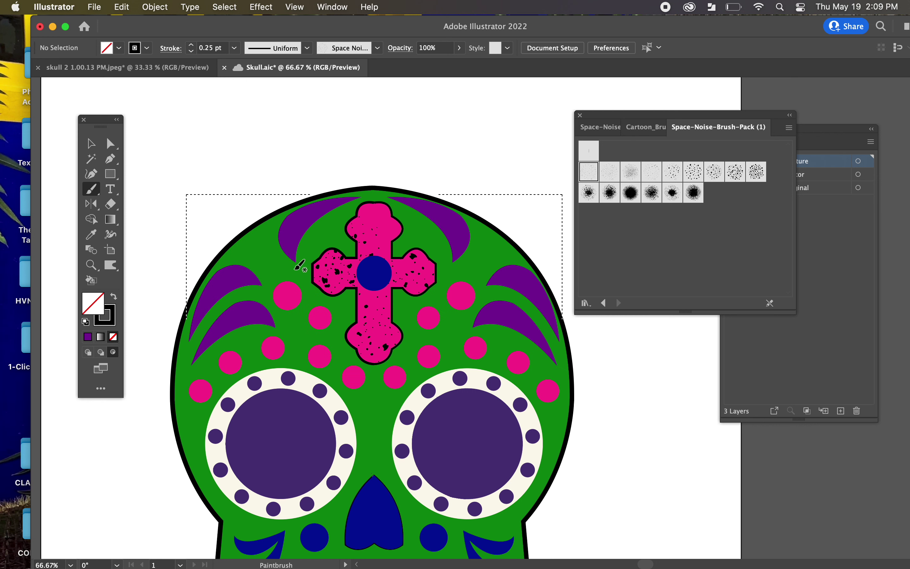
pyautogui.moveTo(295, 260); pyautogui.dragTo(288, 216)
pyautogui.moveTo(446, 245)
pyautogui.mouseDown()
pyautogui.moveTo(463, 258)
pyautogui.moveTo(454, 207)
pyautogui.moveTo(415, 196)
pyautogui.mouseUp()
pyautogui.moveTo(574, 322)
pyautogui.mouseDown()
pyautogui.moveTo(563, 331)
pyautogui.moveTo(533, 272)
pyautogui.moveTo(496, 270)
pyautogui.mouseUp()
pyautogui.moveTo(558, 362)
pyautogui.mouseDown()
pyautogui.moveTo(522, 318)
pyautogui.moveTo(486, 304)
pyautogui.mouseUp()
pyautogui.moveTo(194, 362)
pyautogui.mouseDown()
pyautogui.moveTo(208, 335)
pyautogui.moveTo(247, 302)
pyautogui.moveTo(288, 306)
pyautogui.mouseUp()
pyautogui.moveTo(193, 331)
pyautogui.mouseDown()
pyautogui.moveTo(209, 281)
pyautogui.moveTo(235, 269)
pyautogui.moveTo(258, 271)
pyautogui.mouseUp()
# Step: Add Space Noise strokes along the lower-right and lower-left purple petals
pyautogui.scroll(-10, 360, 327)
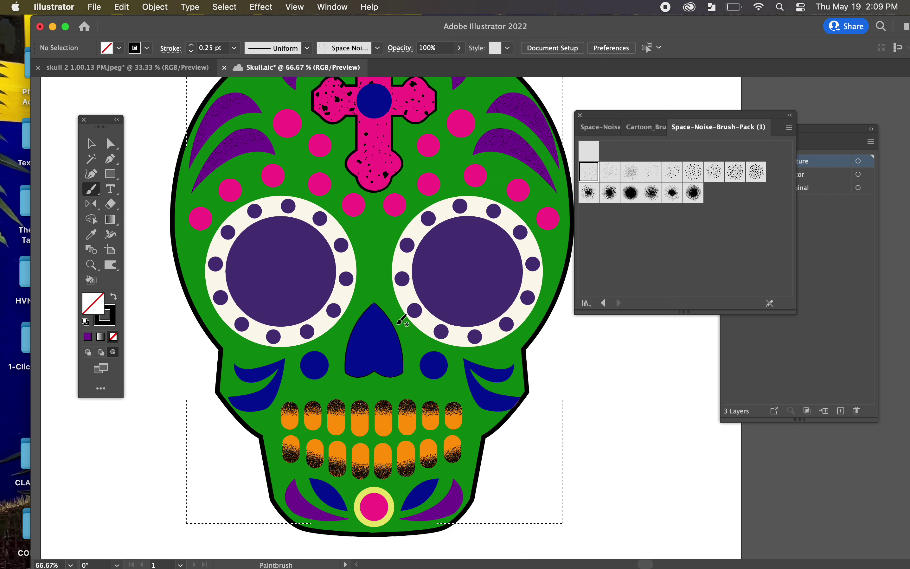
pyautogui.scroll(5, 400, 319)
pyautogui.moveTo(413, 354)
pyautogui.mouseDown()
pyautogui.moveTo(412, 374)
pyautogui.moveTo(451, 367)
pyautogui.moveTo(465, 335)
pyautogui.mouseUp()
pyautogui.moveTo(337, 373); pyautogui.dragTo(294, 340)
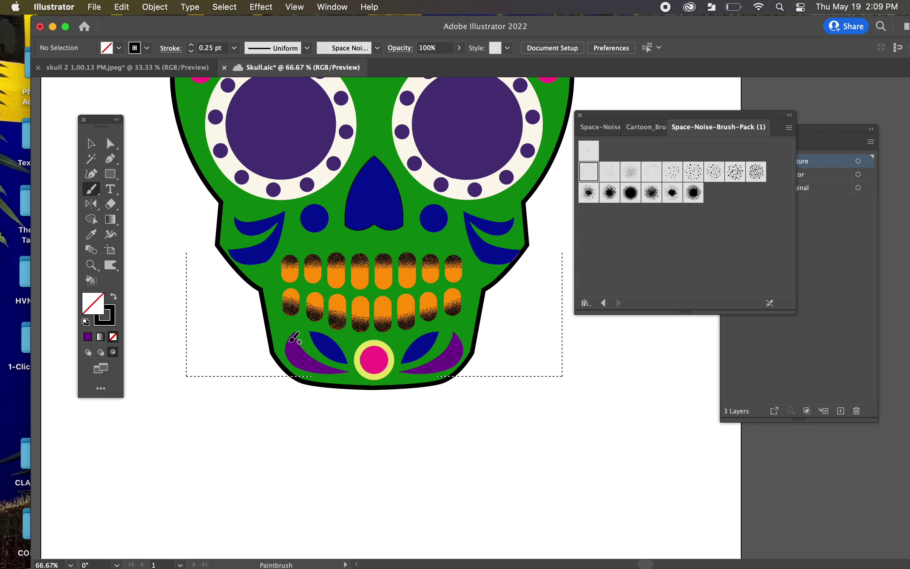
pyautogui.click(91, 144)
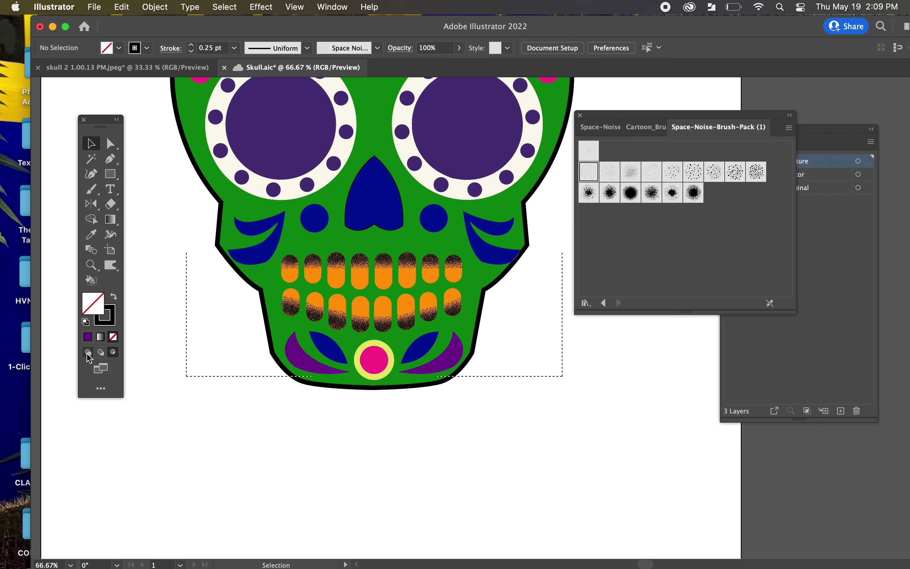
pyautogui.scroll(5, 222, 425)
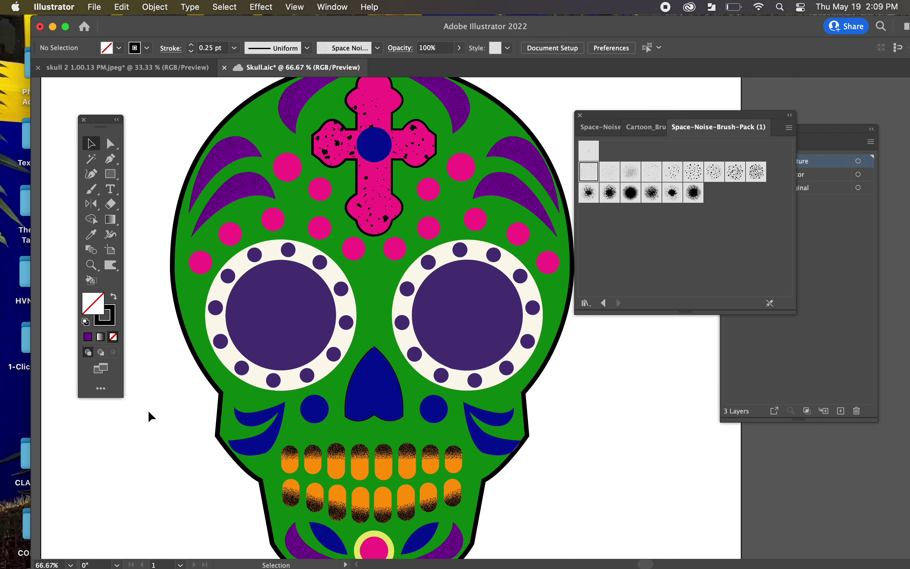
pyautogui.scroll(-2, 151, 387)
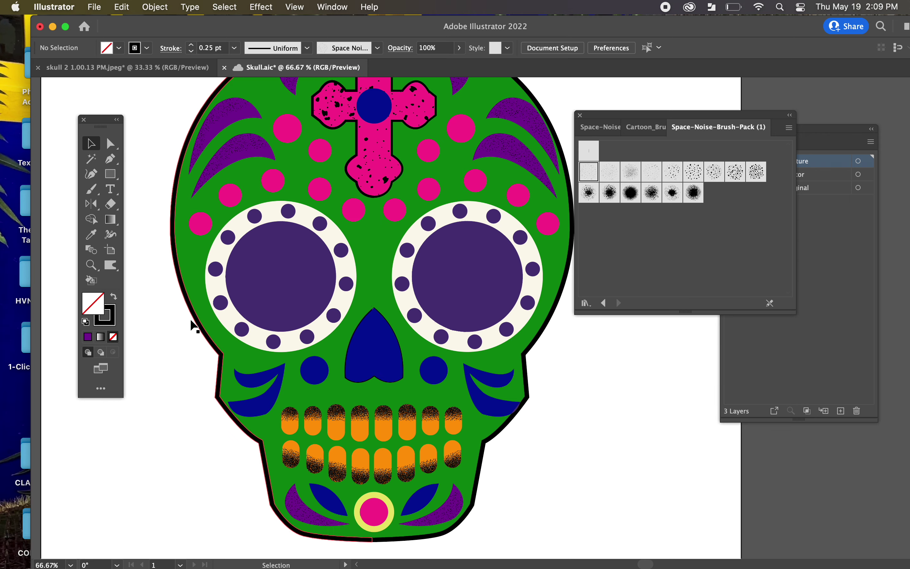
pyautogui.press('super+equal')
pyautogui.press('super+equal')
pyautogui.moveTo(390, 188); pyautogui.dragTo(276, 466)
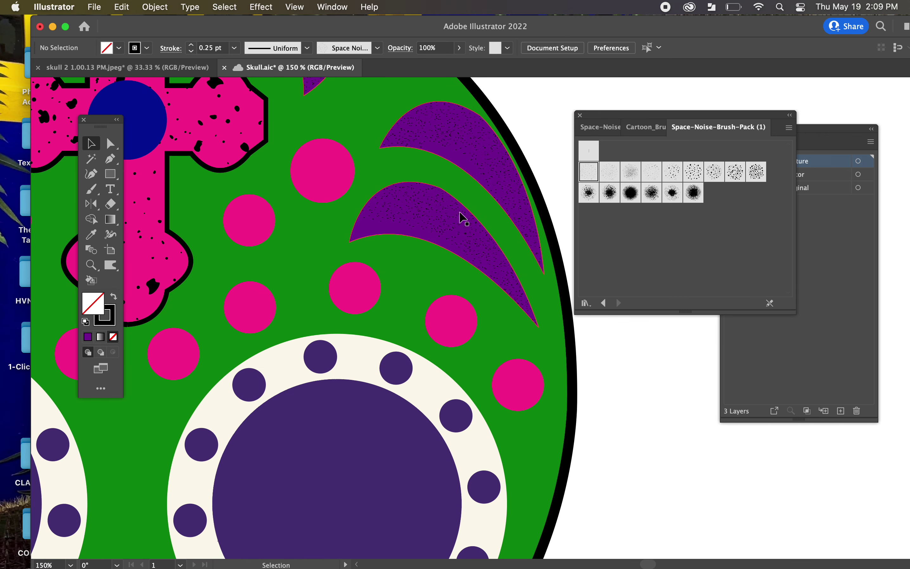
pyautogui.press('super+minus')
pyautogui.press('super+minus')
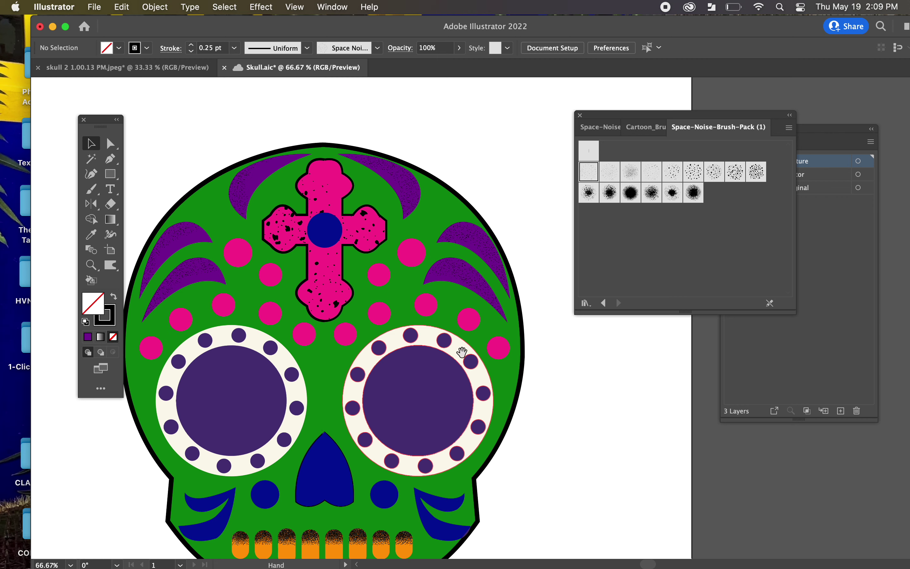
pyautogui.scroll(-2, 469, 346)
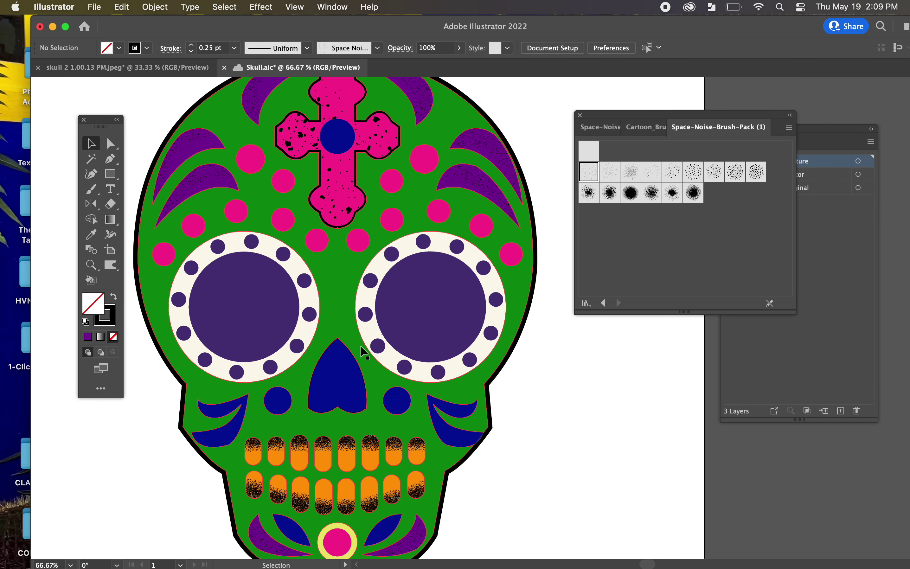
# Step: Select the green skull background, undo an accidental move, and set drawing to Draw Inside
pyautogui.click(345, 272)
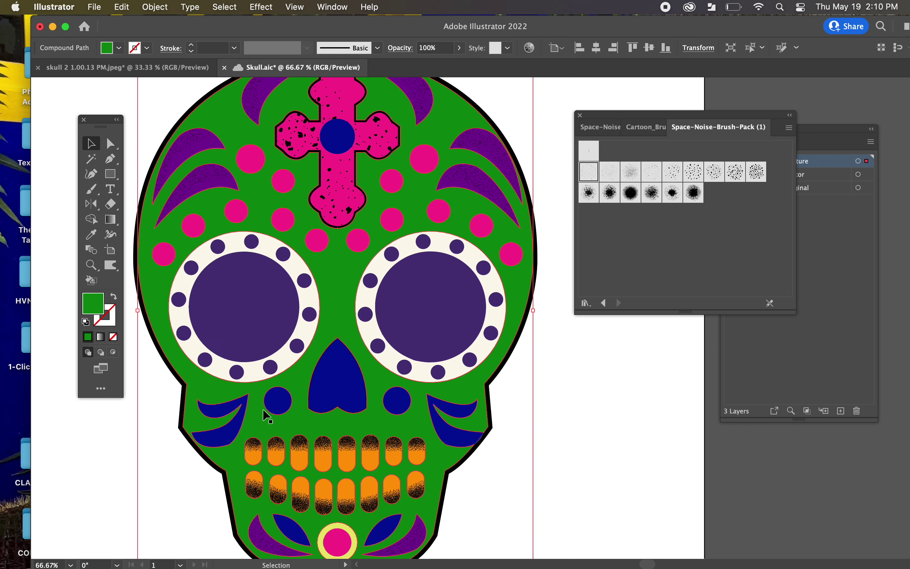
pyautogui.moveTo(356, 339); pyautogui.dragTo(515, 304)
pyautogui.press('super+z')
pyautogui.click(115, 353)
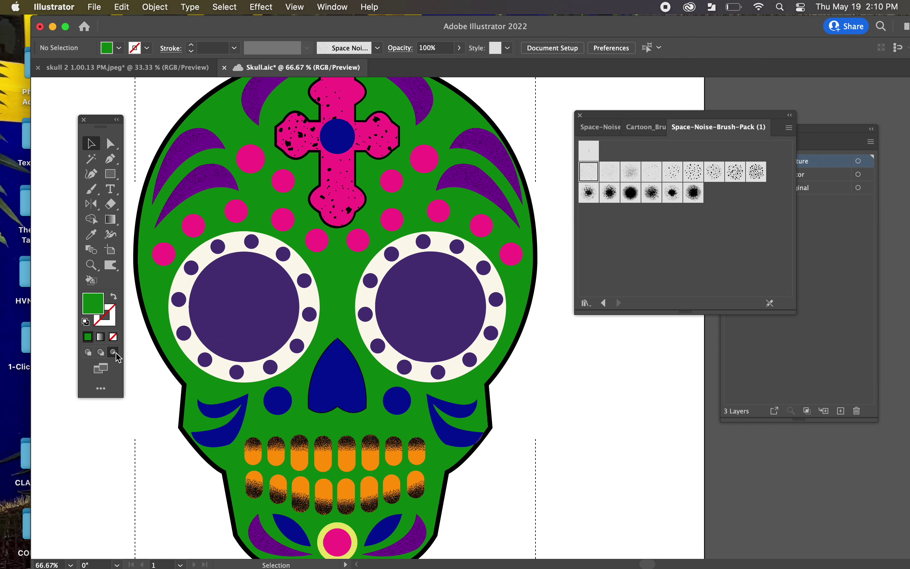
# Step: Set up the Paintbrush with a 0.25 pt stroke and no fill
pyautogui.click(90, 192)
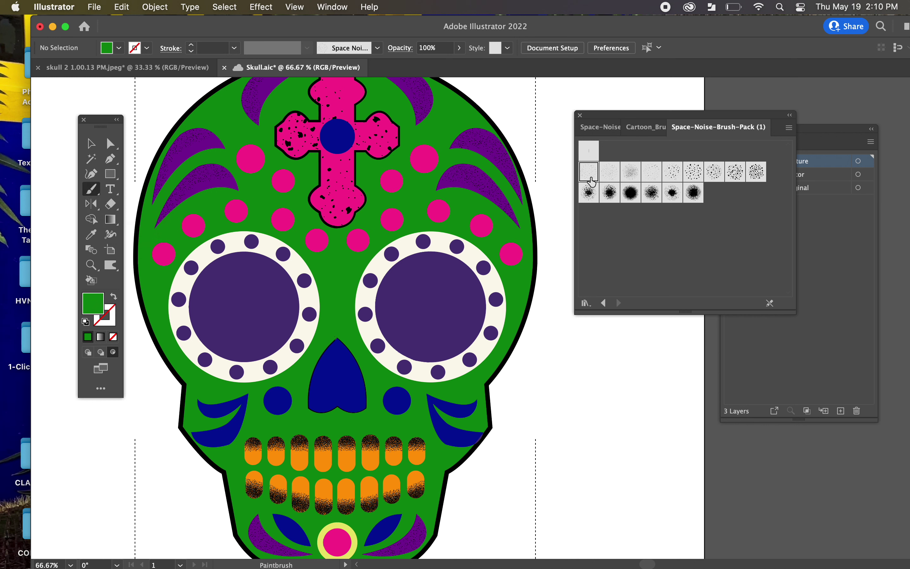
pyautogui.click(194, 52)
pyautogui.click(191, 46)
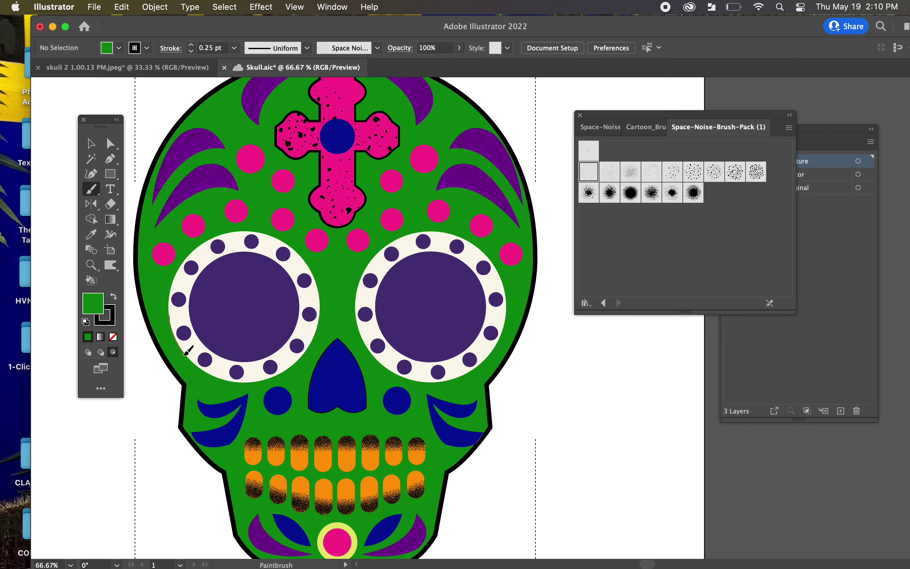
pyautogui.click(197, 359)
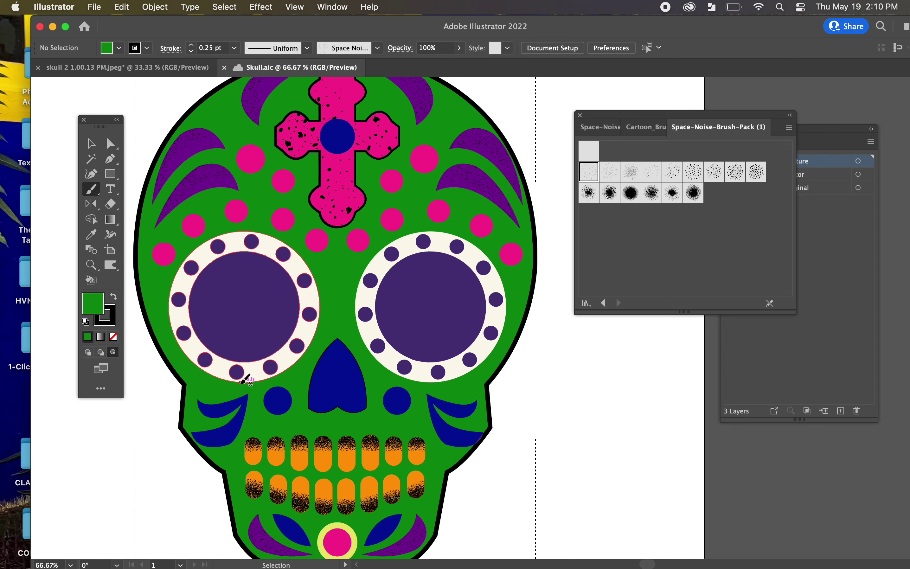
pyautogui.click(113, 337)
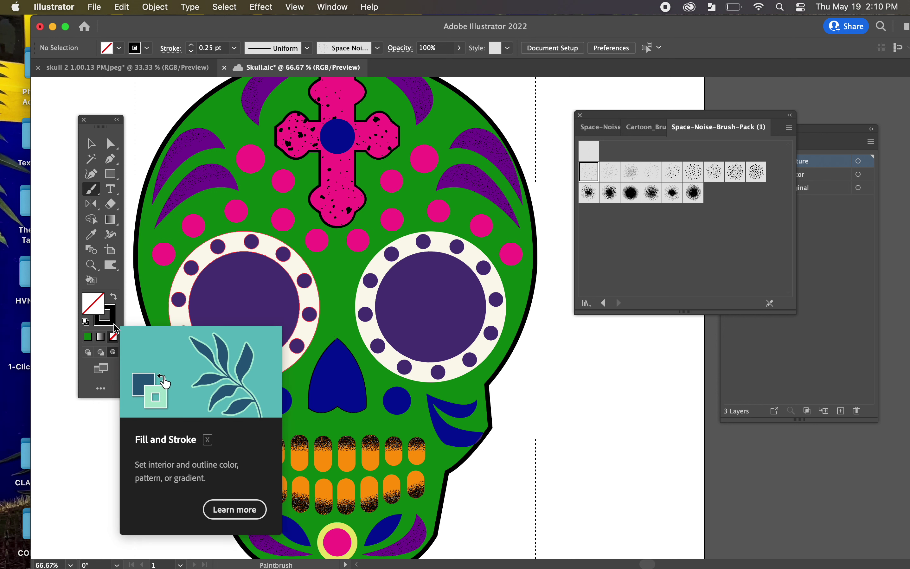
# Step: Paint a trial noise stroke around the left eye, undo it, and pick the third brush
pyautogui.moveTo(228, 381); pyautogui.dragTo(170, 329)
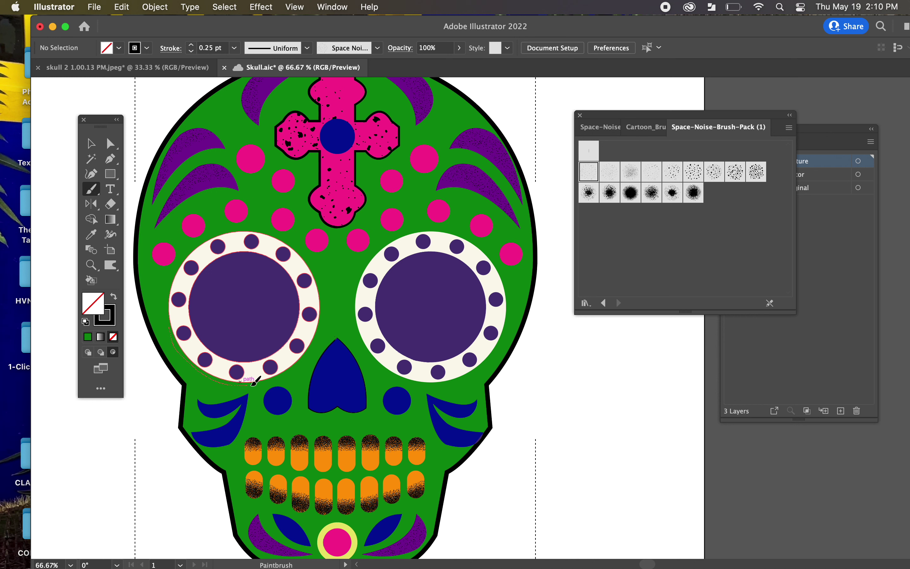
pyautogui.moveTo(306, 353); pyautogui.dragTo(319, 307)
pyautogui.press('super+z')
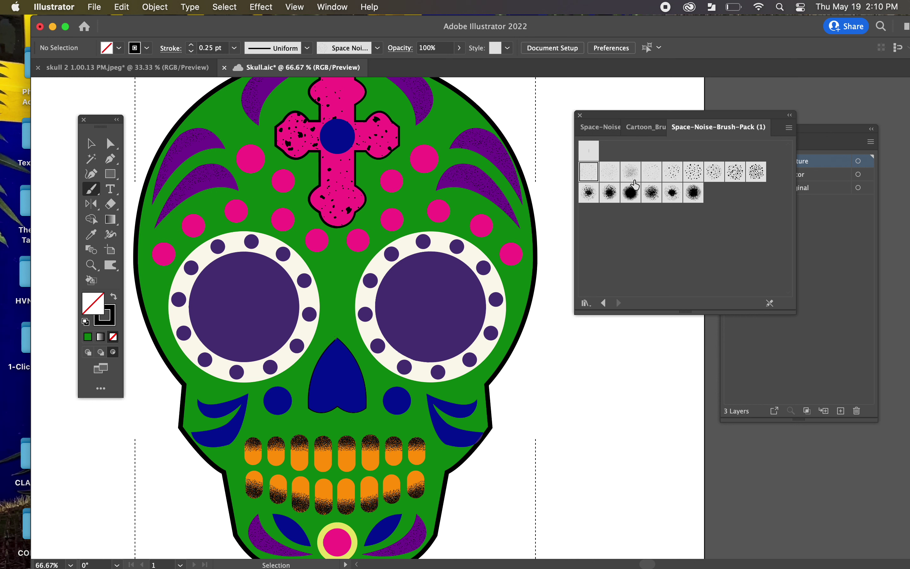
pyautogui.click(630, 171)
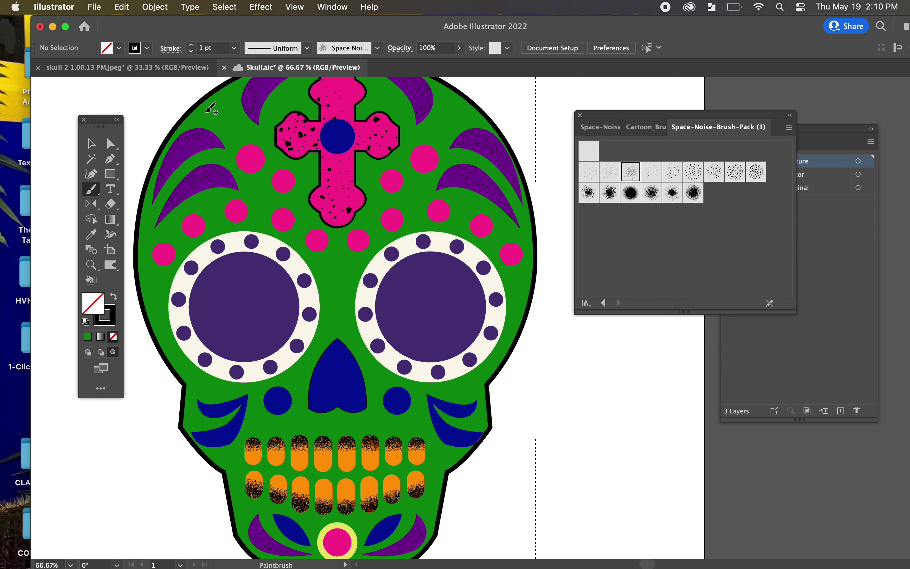
# Step: Lower the stroke weight and paint noise shading around the left and right eye rings
pyautogui.click(191, 53)
pyautogui.moveTo(319, 317); pyautogui.dragTo(323, 320)
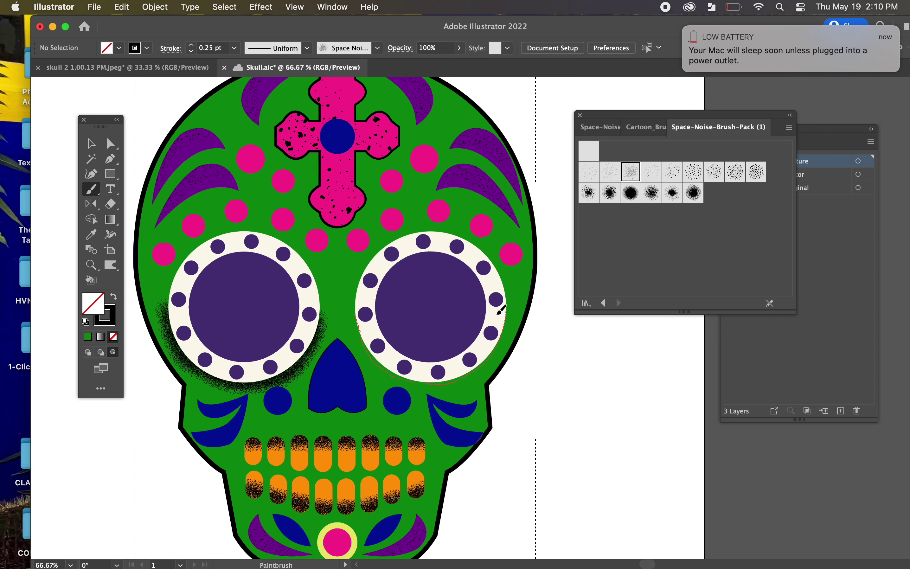
pyautogui.moveTo(501, 309); pyautogui.dragTo(502, 310)
pyautogui.scroll(-5, 492, 352)
pyautogui.scroll(6, 492, 352)
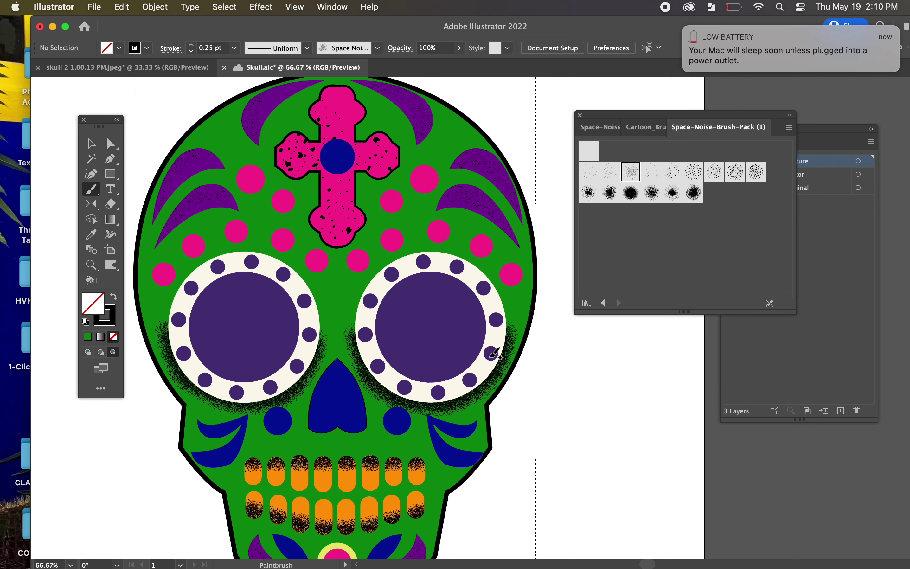
pyautogui.scroll(4, 493, 352)
pyautogui.scroll(-3, 466, 359)
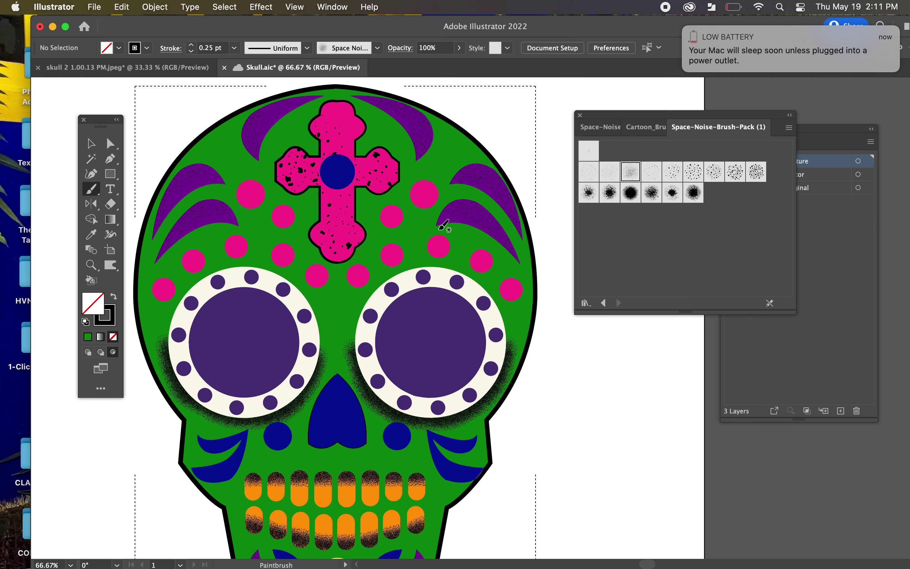
# Step: Paint noise shading along the lower edge of the upper-right leaf
pyautogui.moveTo(439, 228)
pyautogui.mouseDown()
pyautogui.moveTo(451, 223)
pyautogui.moveTo(491, 239)
pyautogui.moveTo(520, 263)
pyautogui.mouseUp()
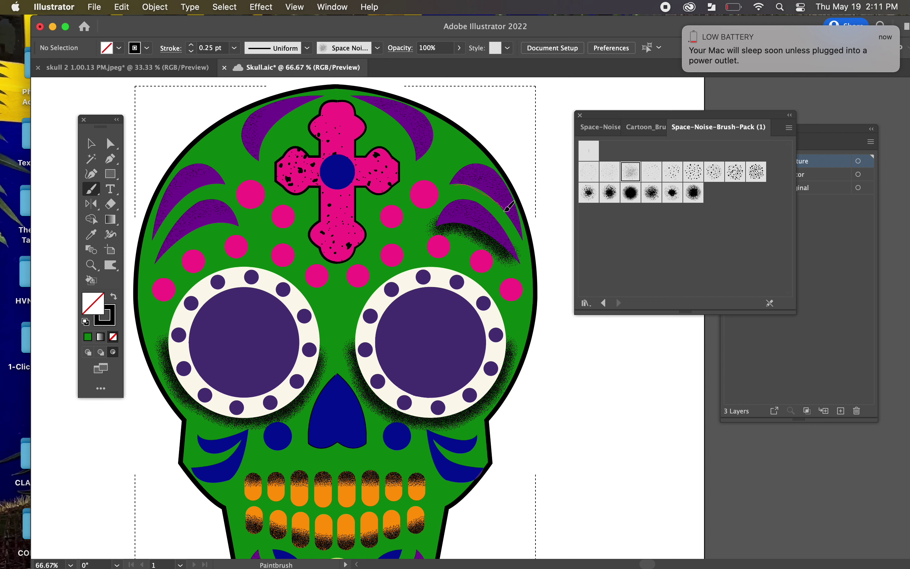
pyautogui.moveTo(523, 237); pyautogui.dragTo(523, 239)
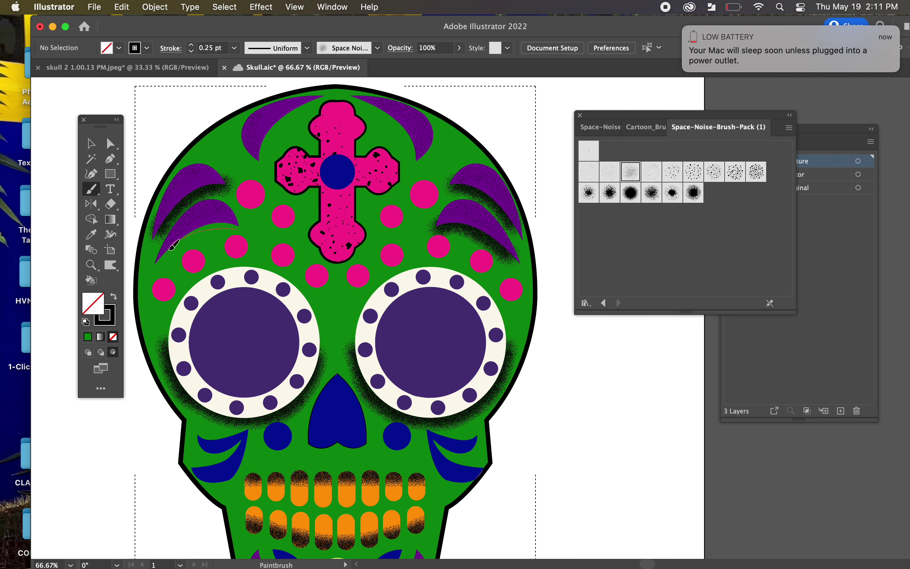
pyautogui.scroll(-5, 327, 215)
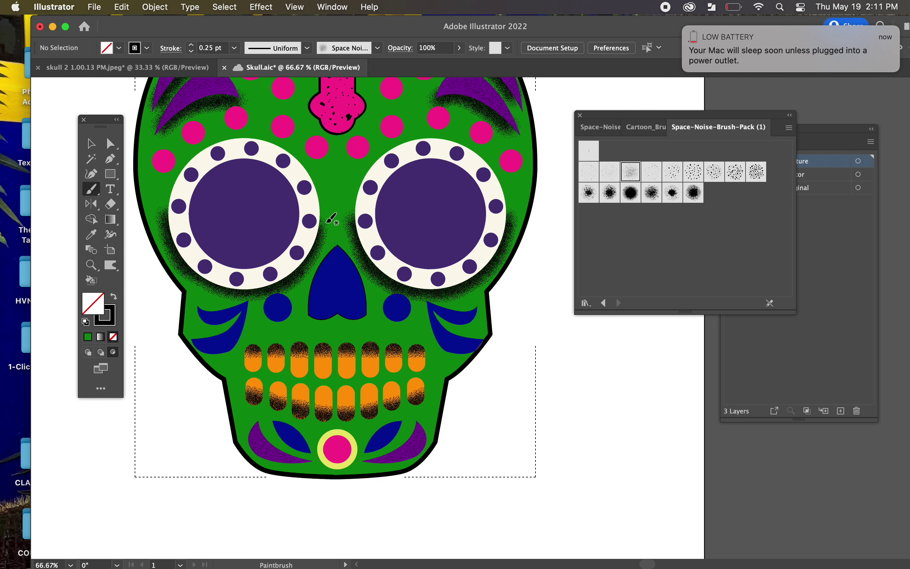
pyautogui.scroll(2, 323, 211)
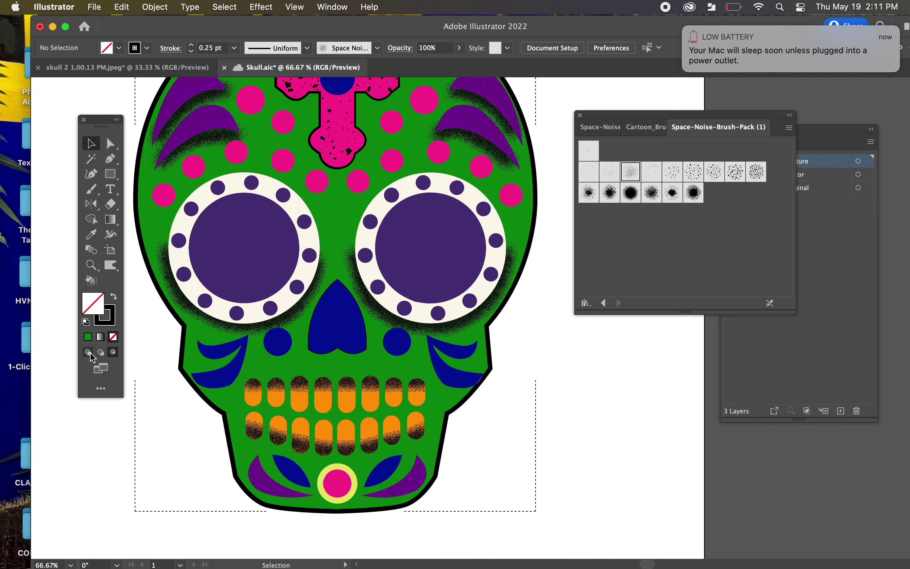
# Step: Try several Space Noise brushes on the skull, ending on Space Noise - 2, and undo a trial jaw stroke
pyautogui.scroll(4, 529, 399)
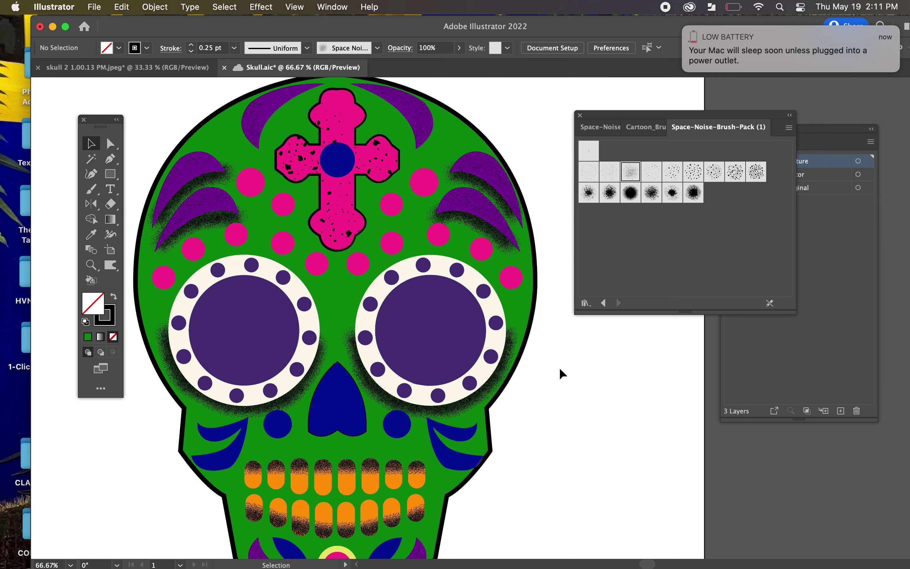
pyautogui.scroll(-2, 559, 365)
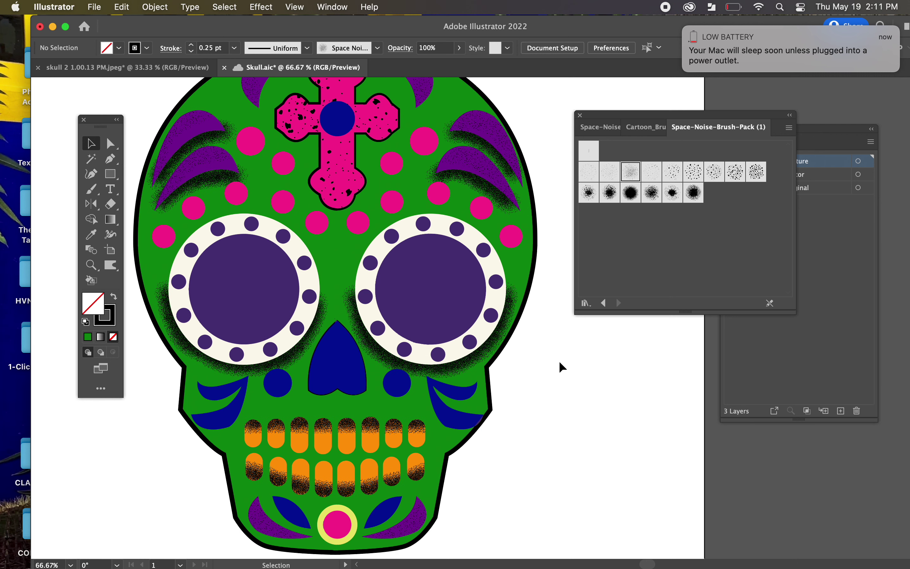
pyautogui.press('super+minus')
pyautogui.press('super+equal')
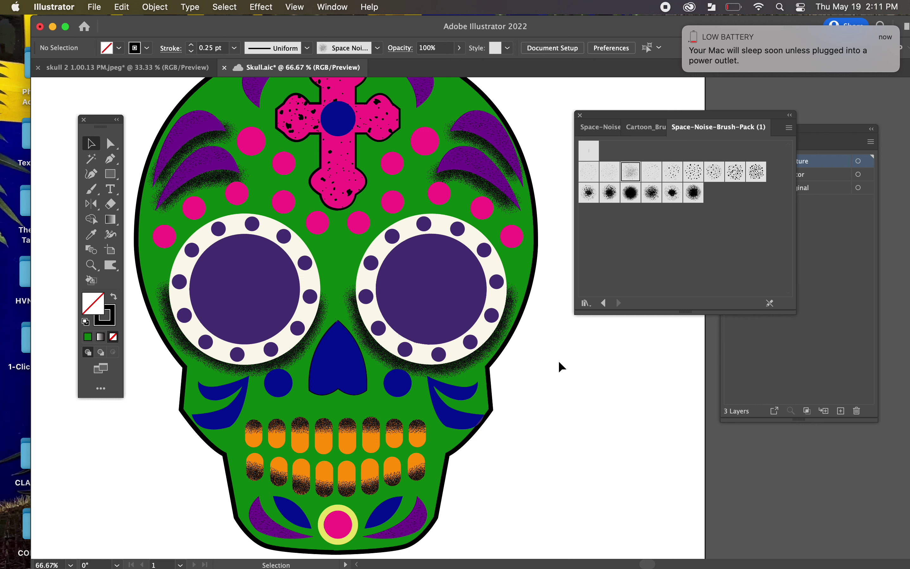
pyautogui.scroll(-2, 569, 357)
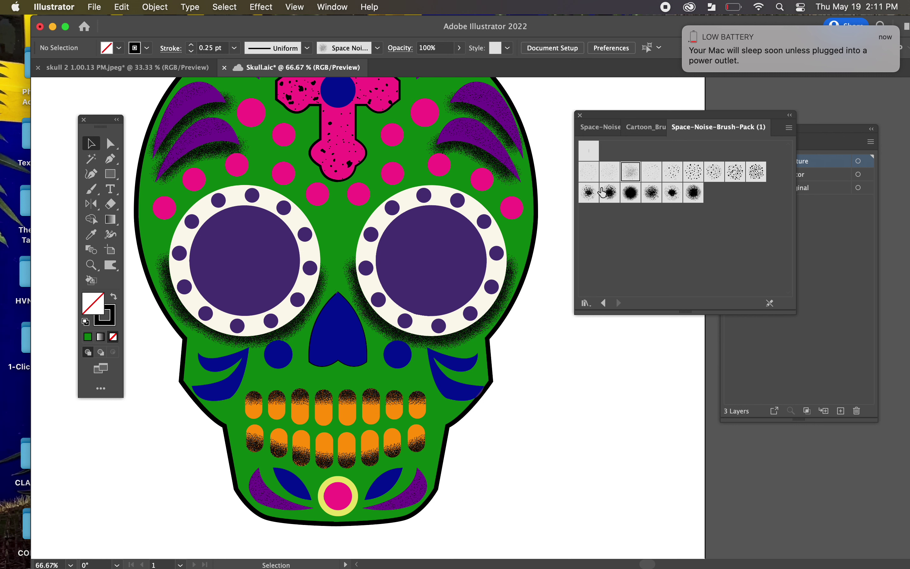
pyautogui.click(715, 176)
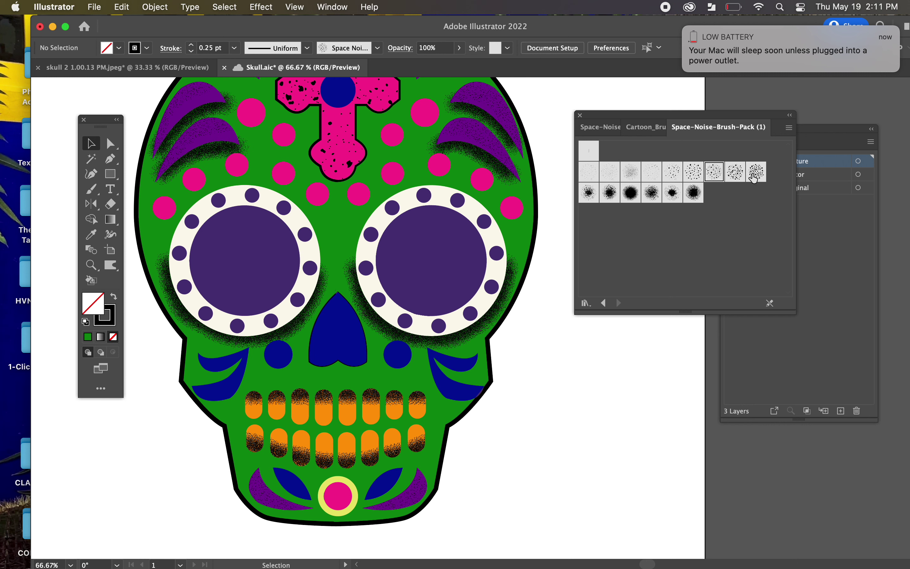
pyautogui.click(372, 386)
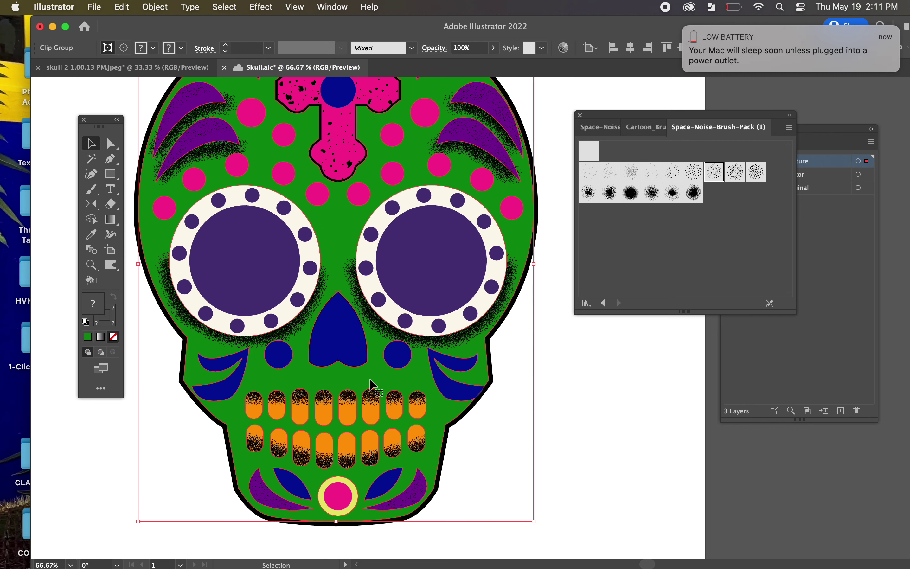
pyautogui.click(93, 190)
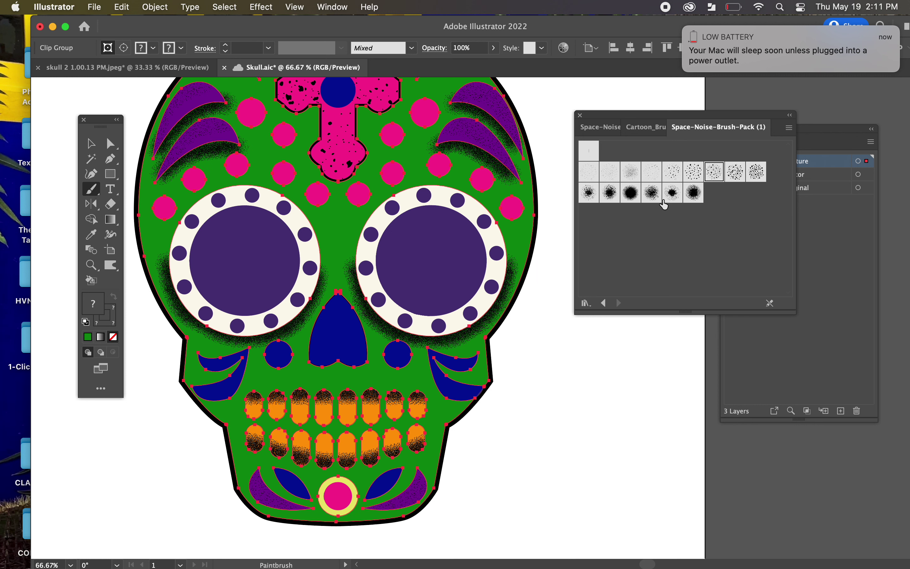
pyautogui.click(693, 172)
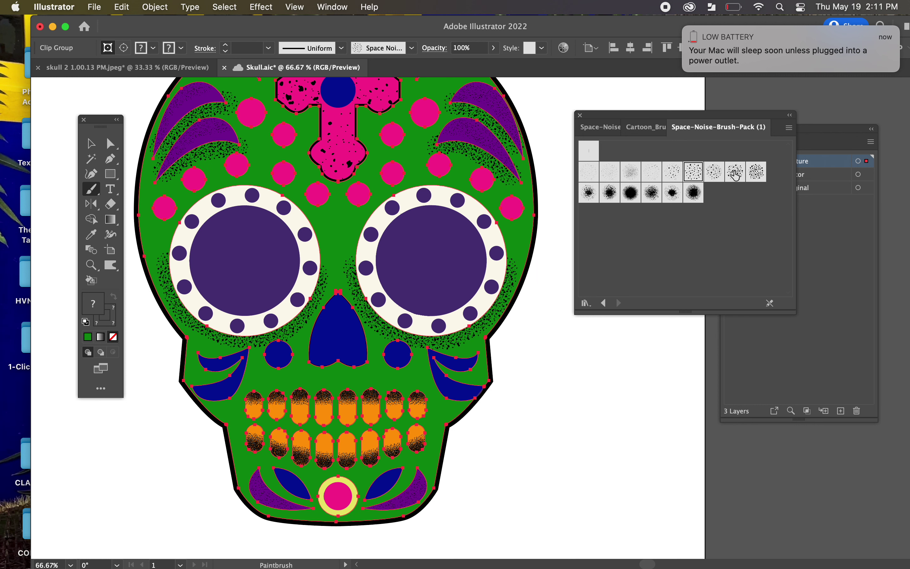
pyautogui.click(634, 177)
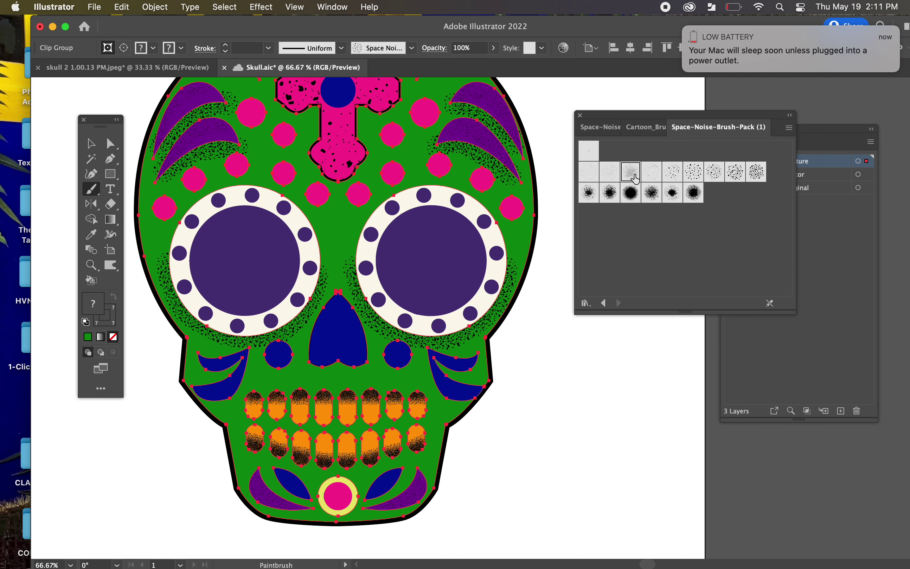
pyautogui.click(609, 176)
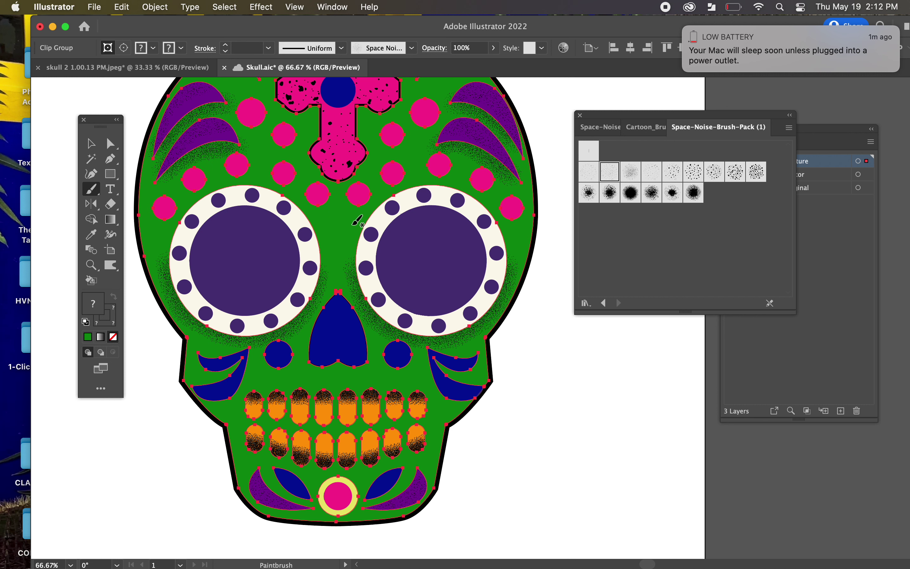
pyautogui.moveTo(416, 510)
pyautogui.mouseDown()
pyautogui.moveTo(441, 481)
pyautogui.moveTo(442, 417)
pyautogui.moveTo(490, 360)
pyautogui.mouseUp()
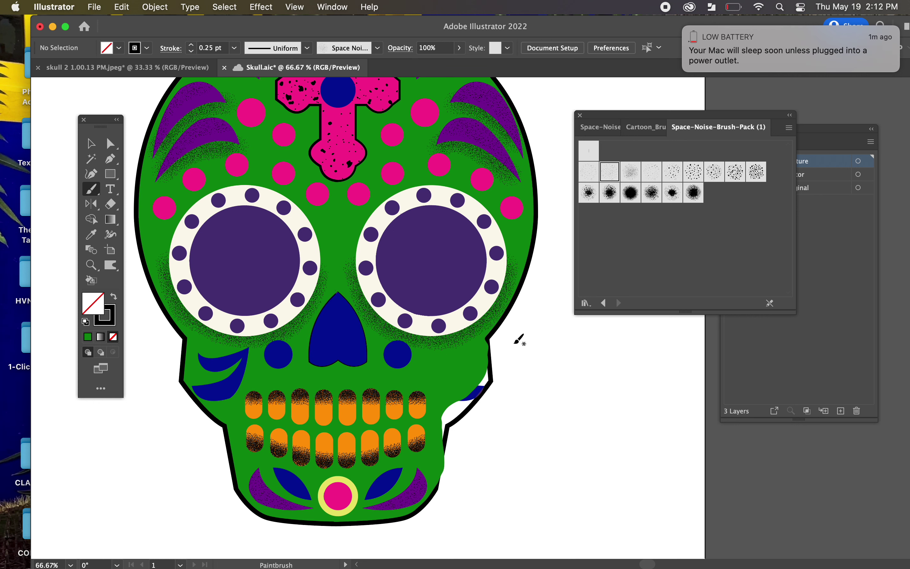
pyautogui.press('cmd+z')
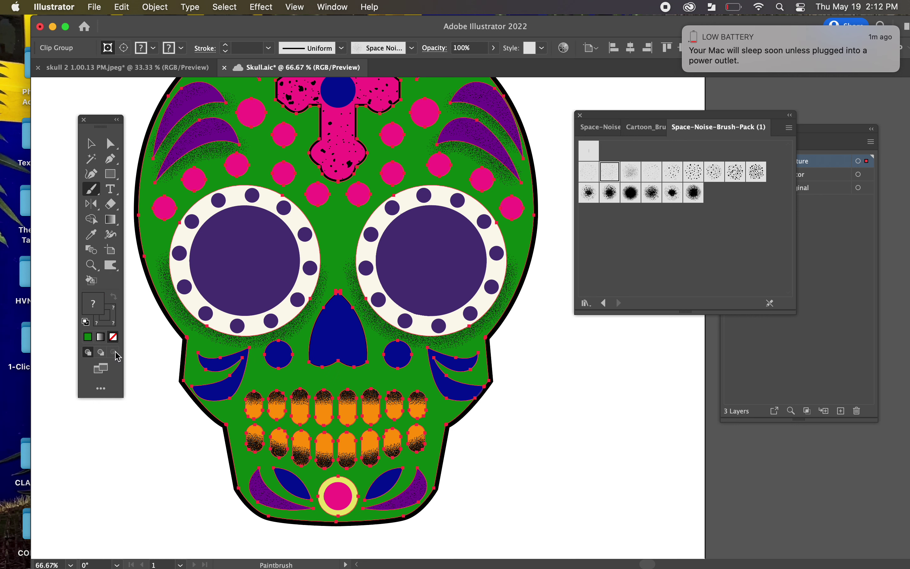
# Step: Inspect the skull artwork with the Selection tool, ending on the group of teeth
pyautogui.click(91, 143)
pyautogui.click(145, 486)
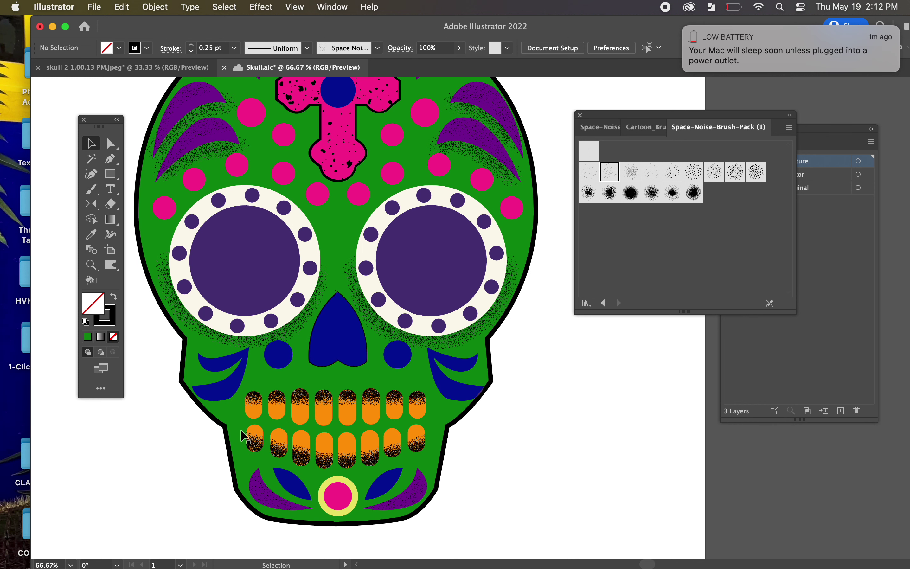
pyautogui.click(305, 376)
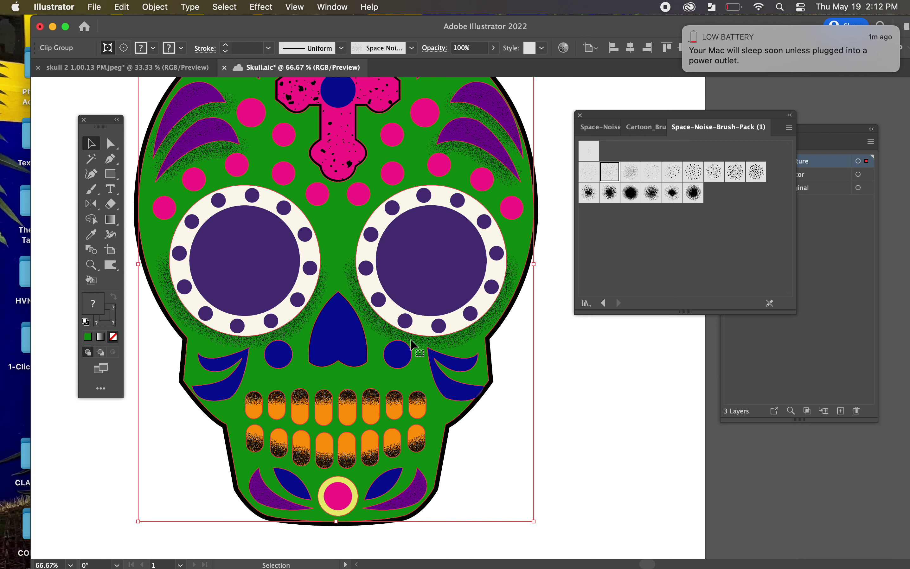
pyautogui.click(606, 371)
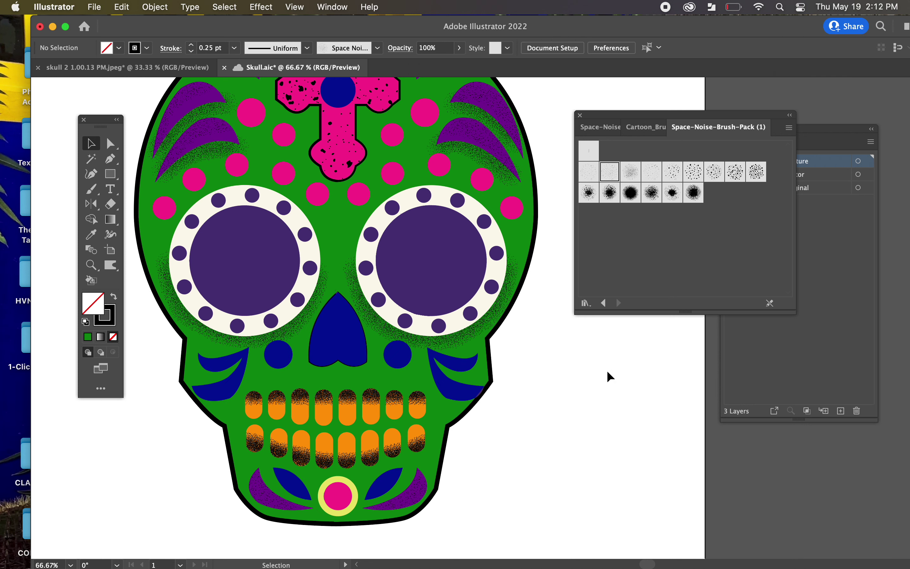
pyautogui.click(332, 223)
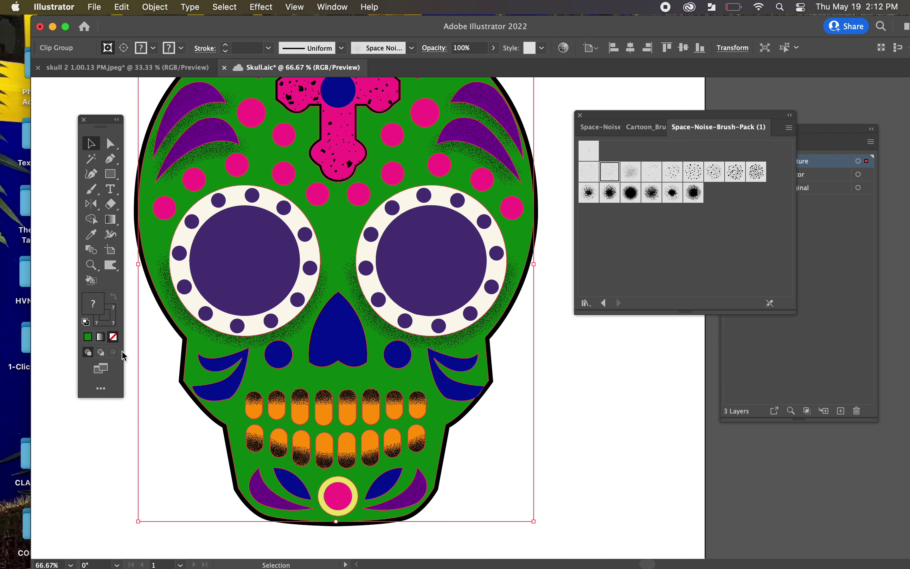
pyautogui.click(111, 471)
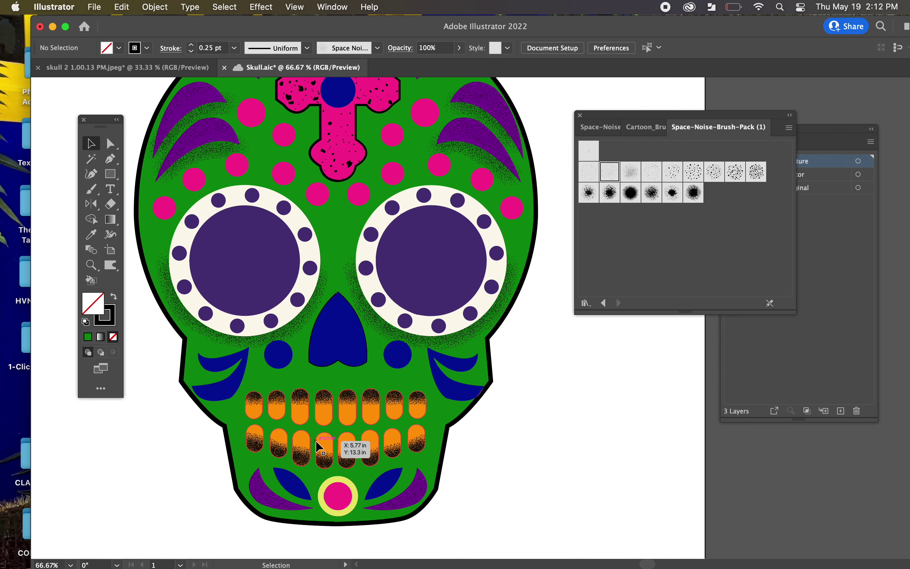
pyautogui.click(324, 443)
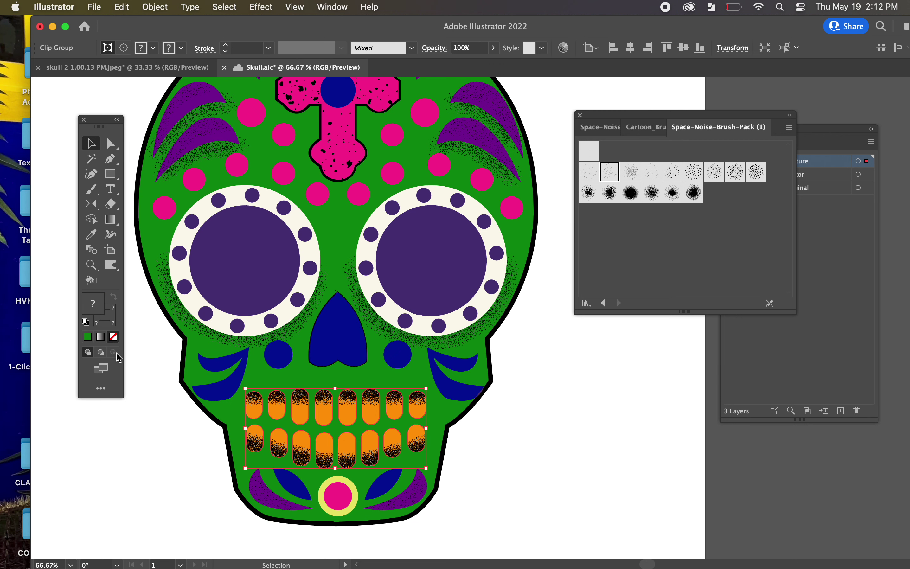
# Step: Inspect the skull group and left eye's purple circle, then deselect and return to 66.67% zoom
pyautogui.scroll(1, 157, 469)
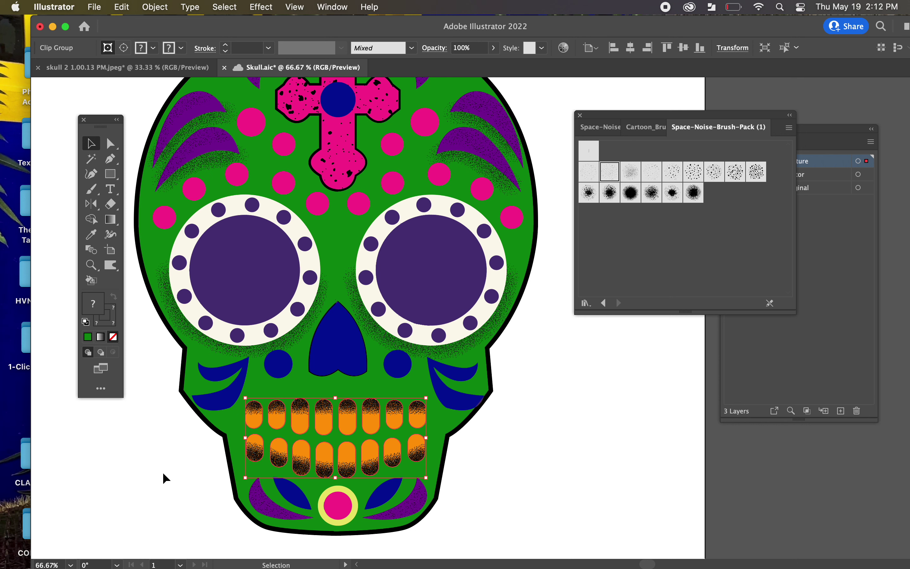
pyautogui.scroll(4, 156, 460)
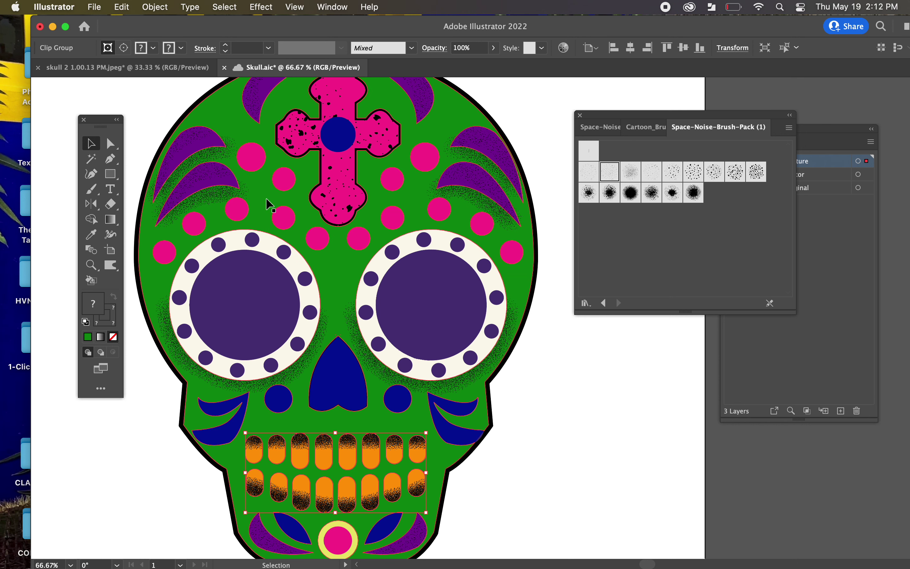
pyautogui.click(266, 200)
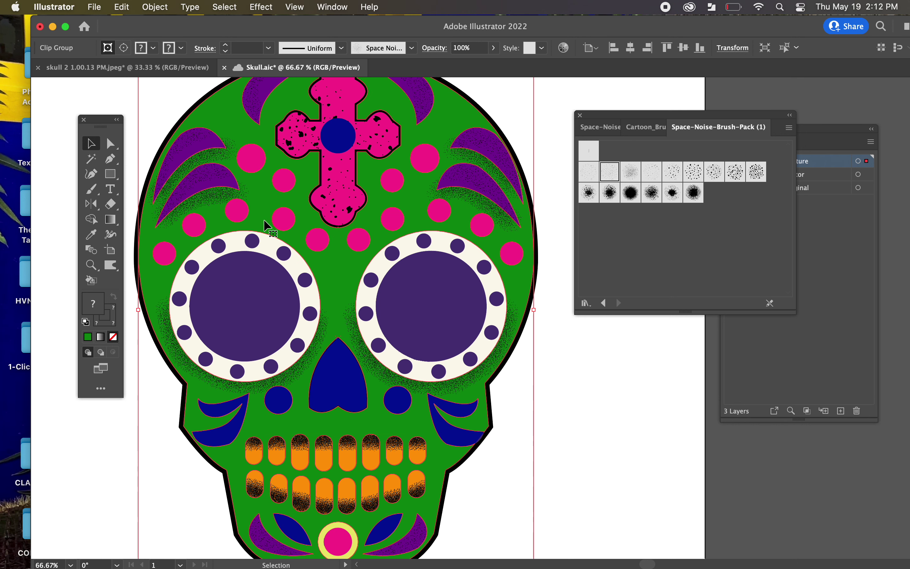
pyautogui.click(253, 309)
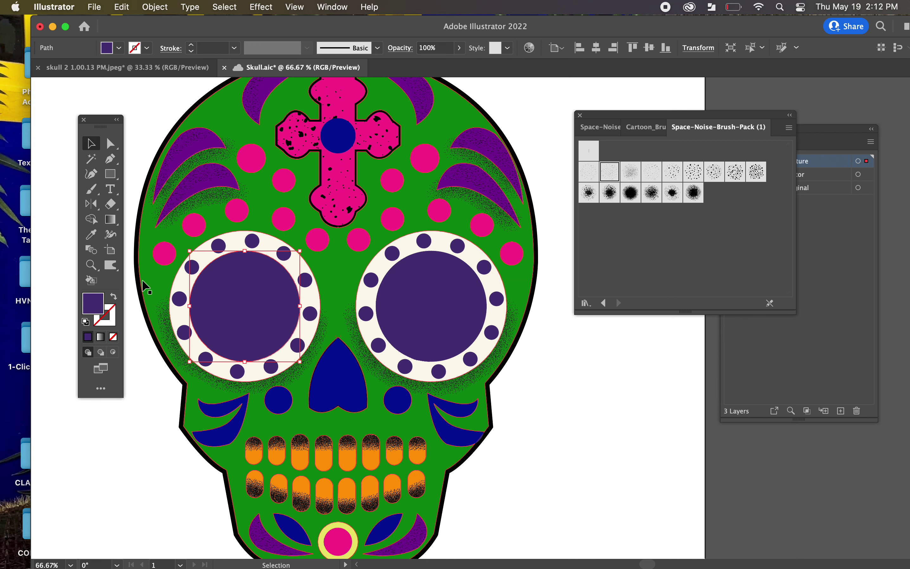
pyautogui.click(153, 281)
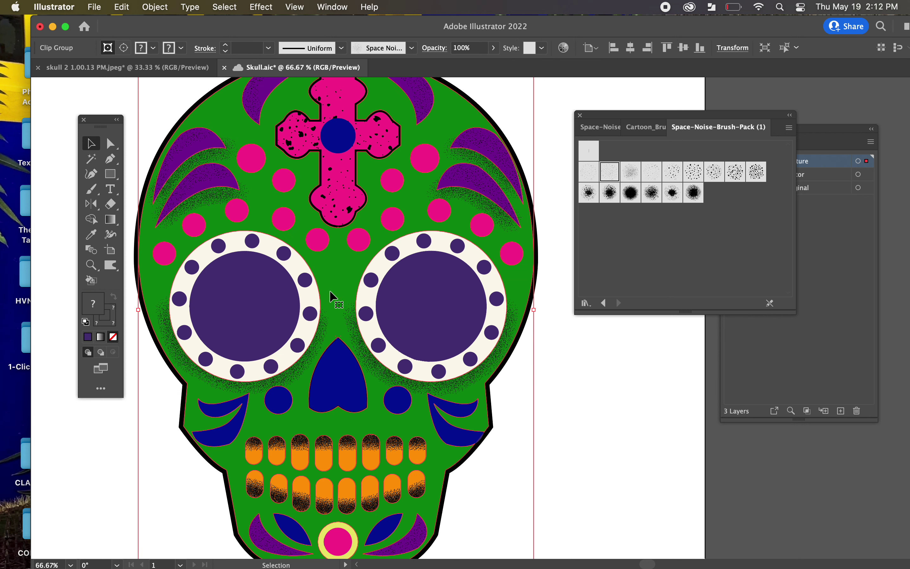
pyautogui.click(116, 444)
pyautogui.scroll(-2, 264, 417)
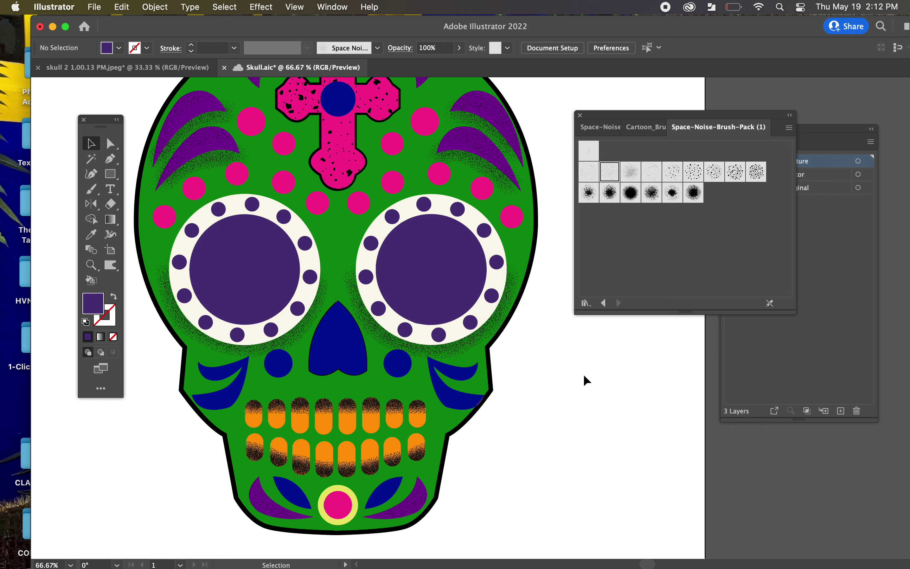
pyautogui.scroll(2, 584, 374)
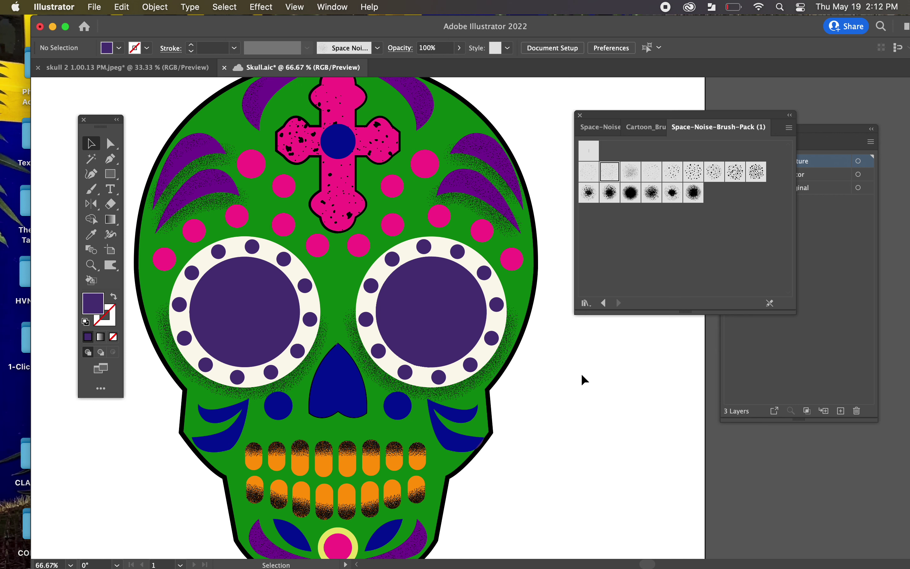
pyautogui.press('super+minus')
pyautogui.press('super+plus')
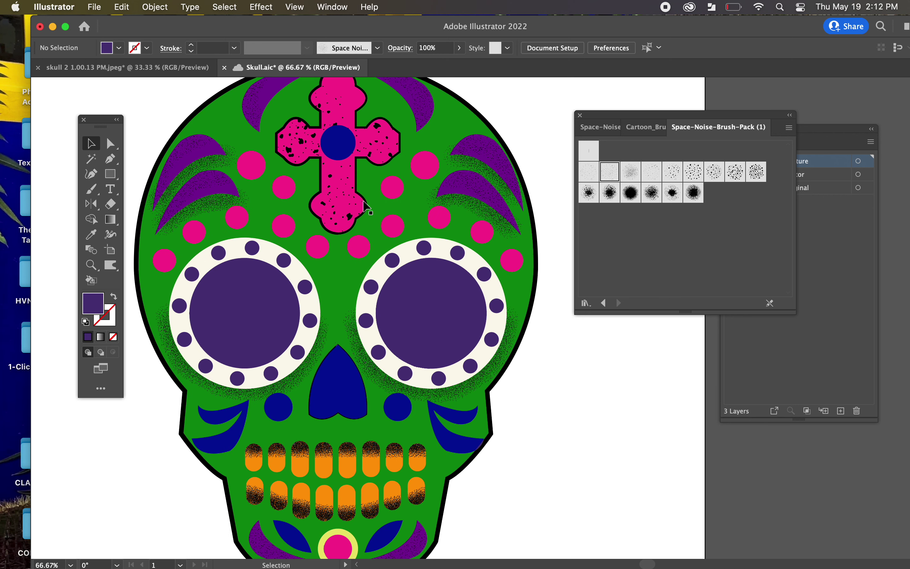
# Step: Try Space Noise brushes 11, 1, 2 and others on the pink cross, keeping the denser third brush
pyautogui.click(349, 207)
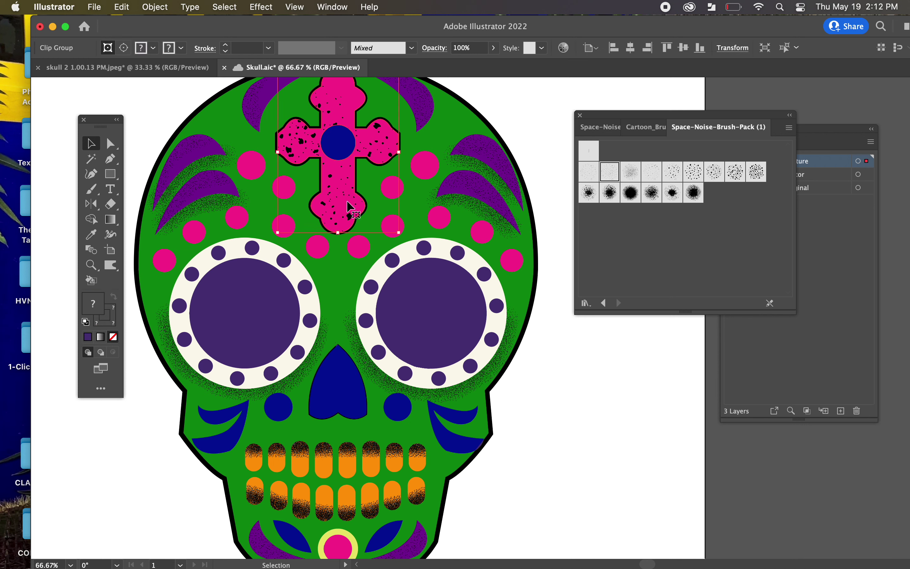
pyautogui.click(609, 193)
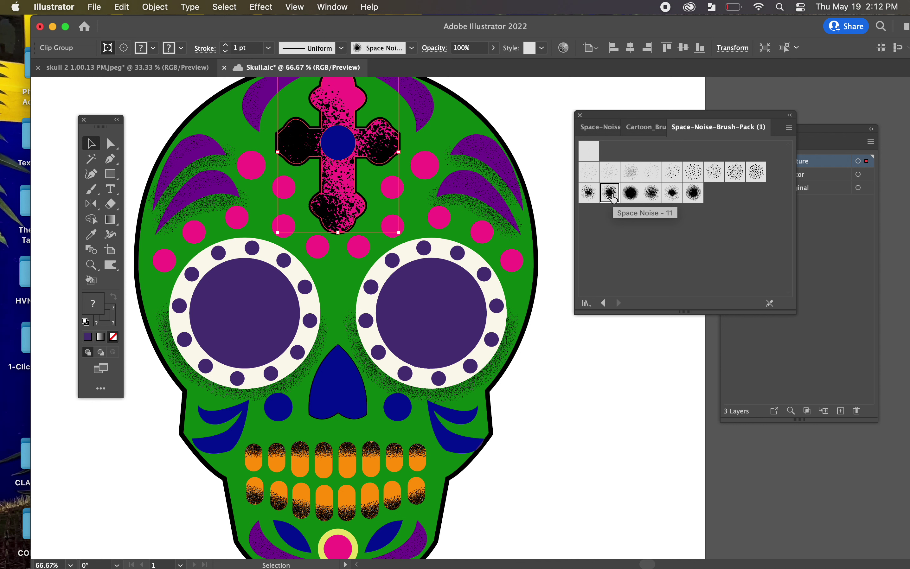
pyautogui.click(636, 176)
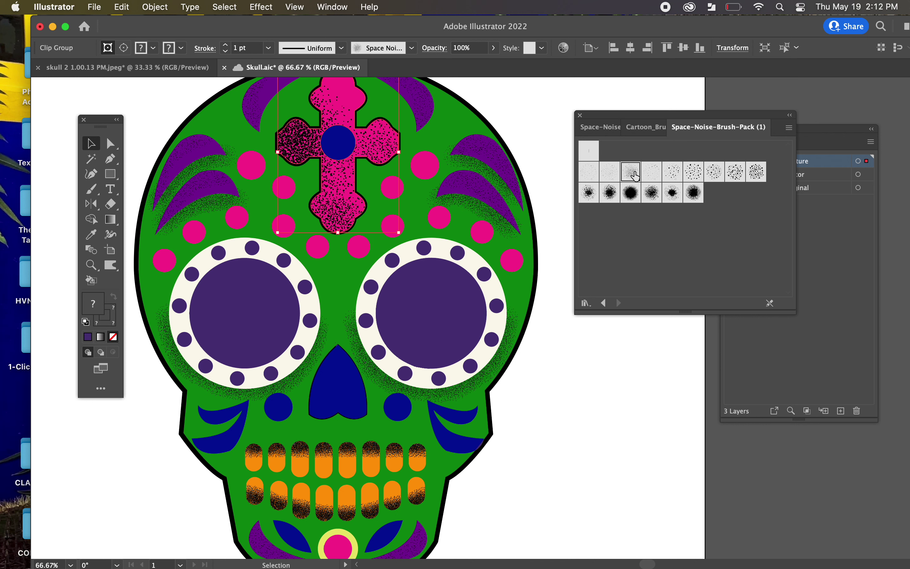
pyautogui.click(673, 196)
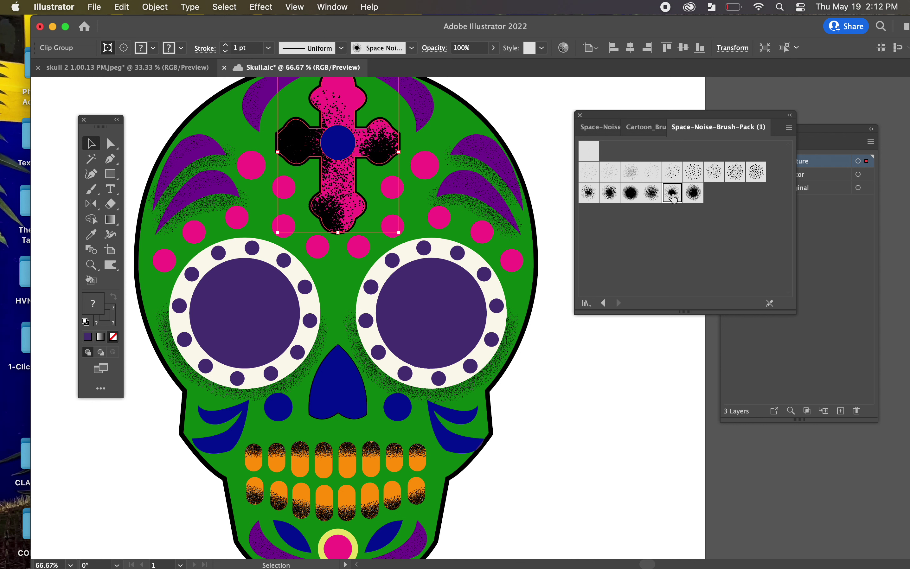
pyautogui.scroll(1, 568, 311)
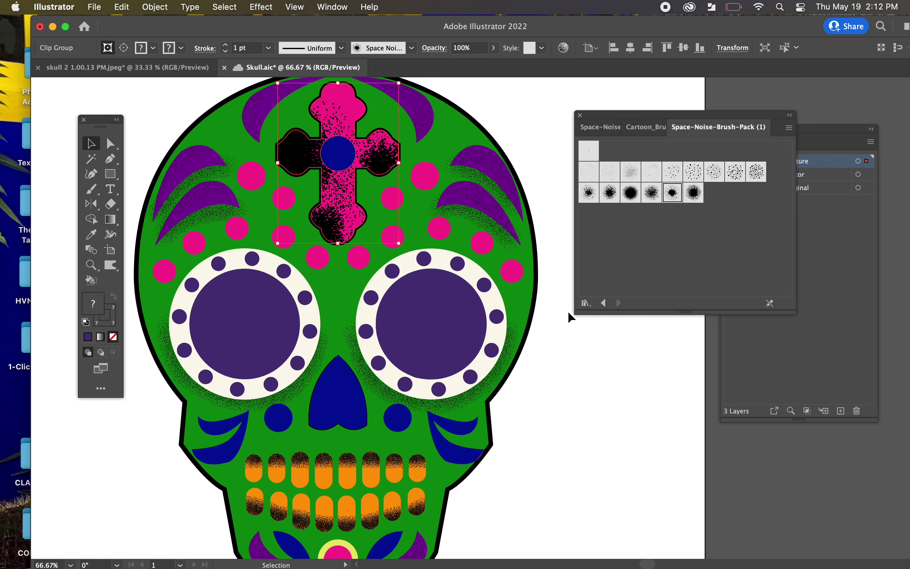
pyautogui.click(691, 193)
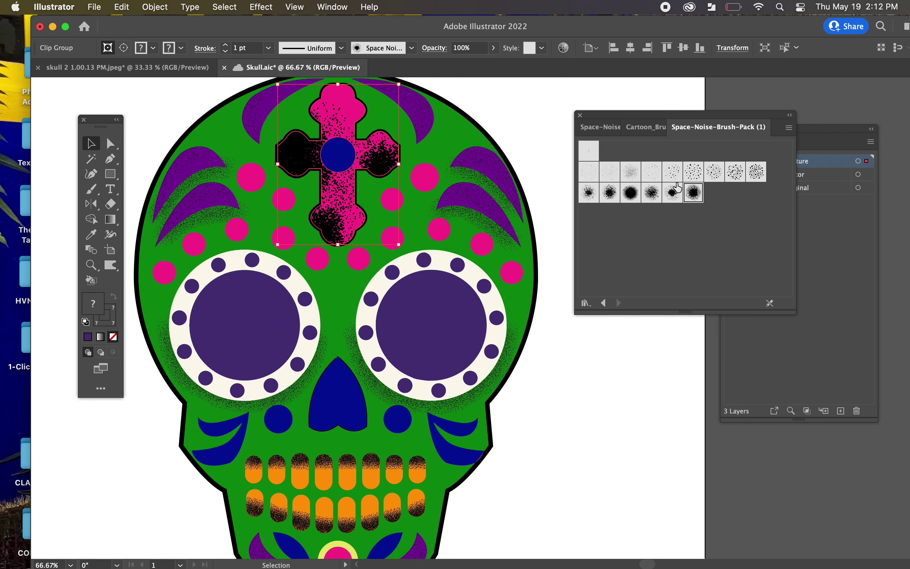
pyautogui.click(582, 153)
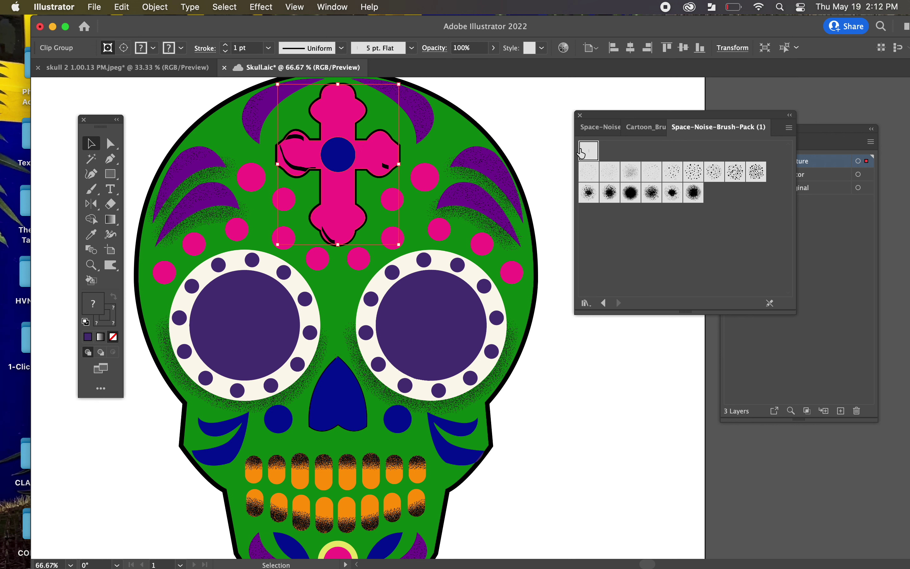
pyautogui.click(588, 175)
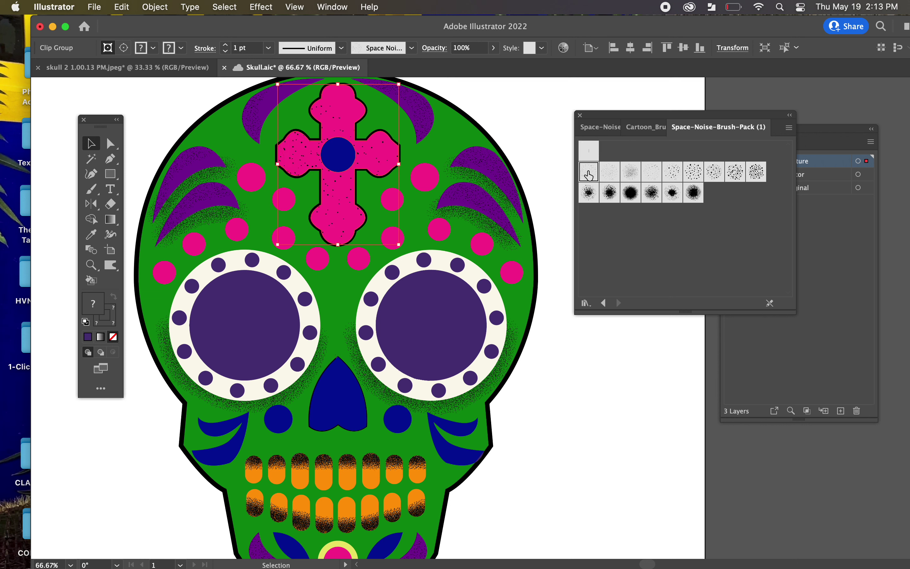
pyautogui.click(607, 177)
pyautogui.click(624, 178)
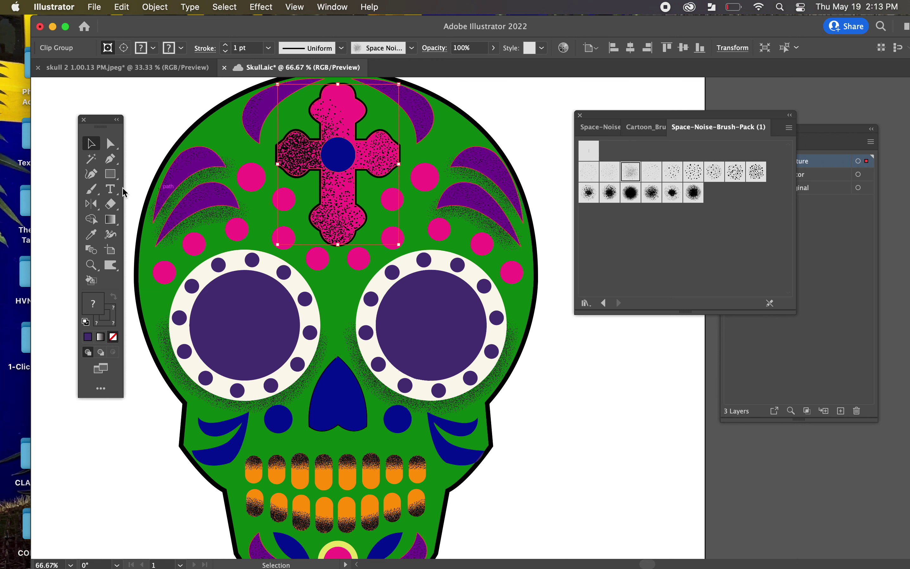
# Step: Undo a stray Paintbrush stroke painted over the top of the cross and deselect it
pyautogui.click(91, 189)
pyautogui.moveTo(344, 137)
pyautogui.mouseDown()
pyautogui.moveTo(356, 120)
pyautogui.moveTo(340, 100)
pyautogui.moveTo(356, 120)
pyautogui.mouseUp()
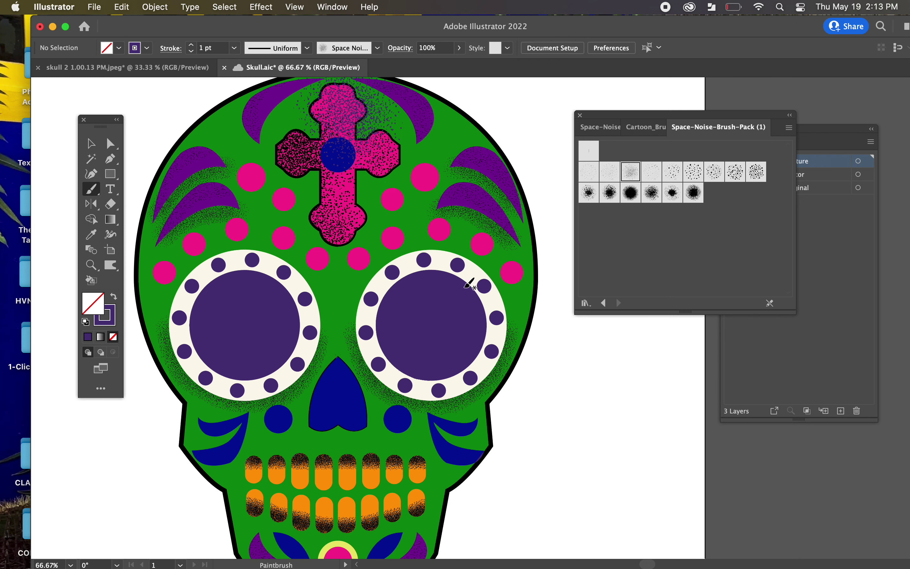
pyautogui.click(92, 144)
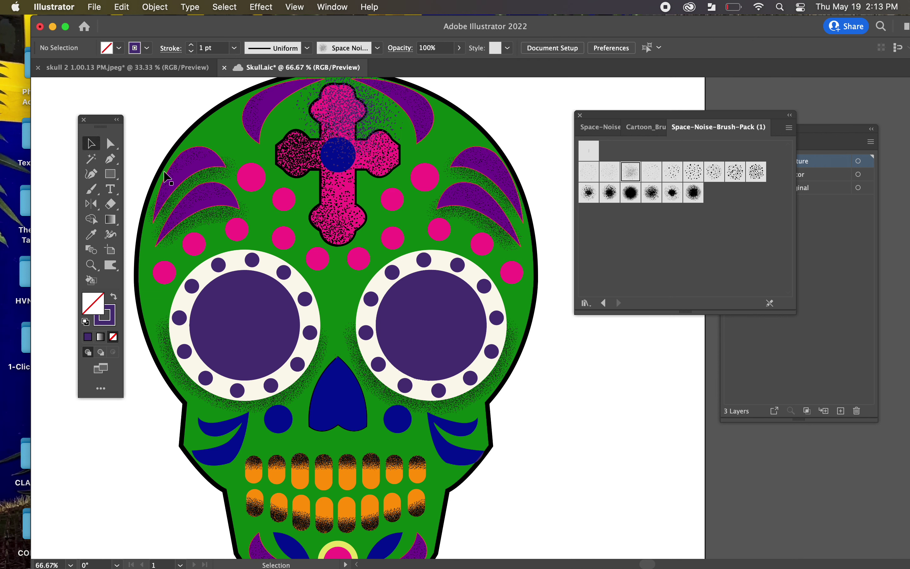
pyautogui.hotkey('ctrl', 'z')
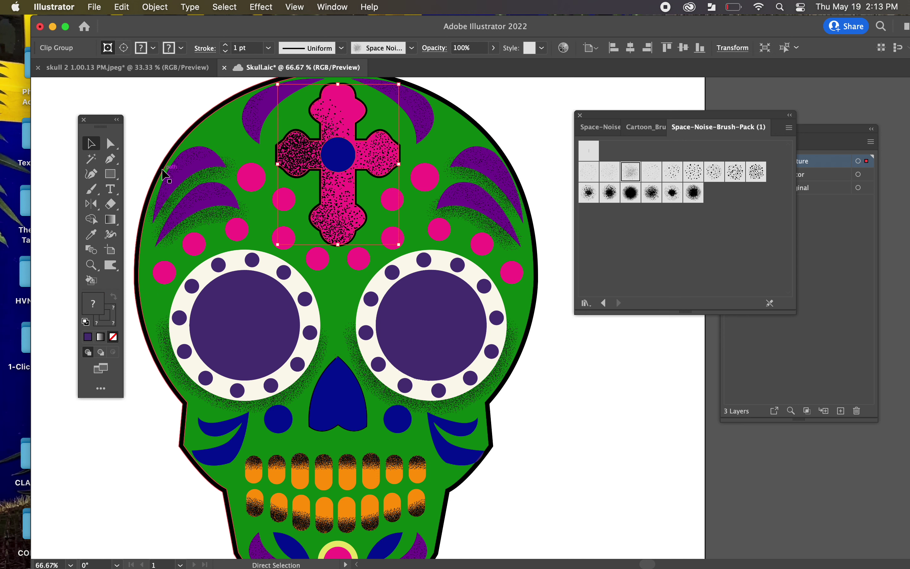
pyautogui.click(163, 98)
pyautogui.scroll(-1, 428, 335)
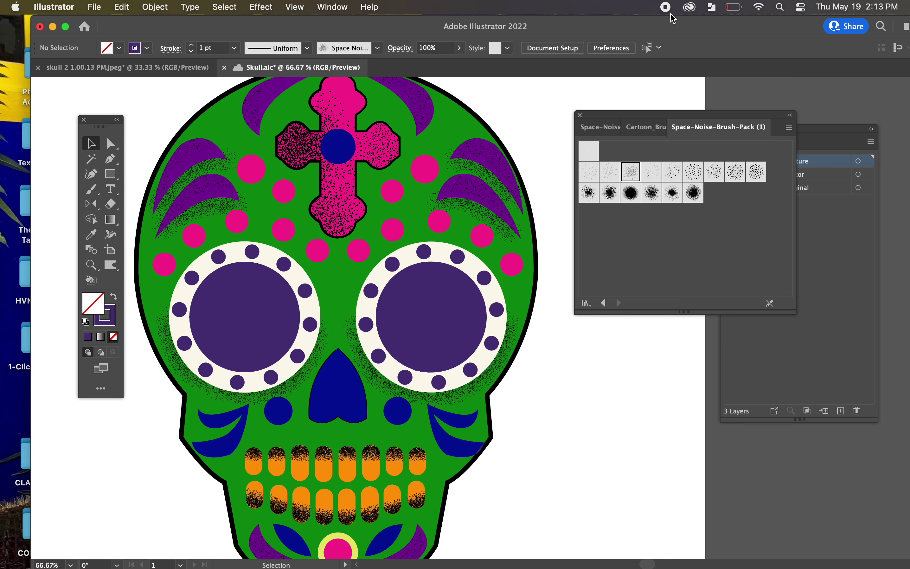
# Step: Marquee-select the whole skull and apply Object > Expand Appearance
pyautogui.press('super+minus')
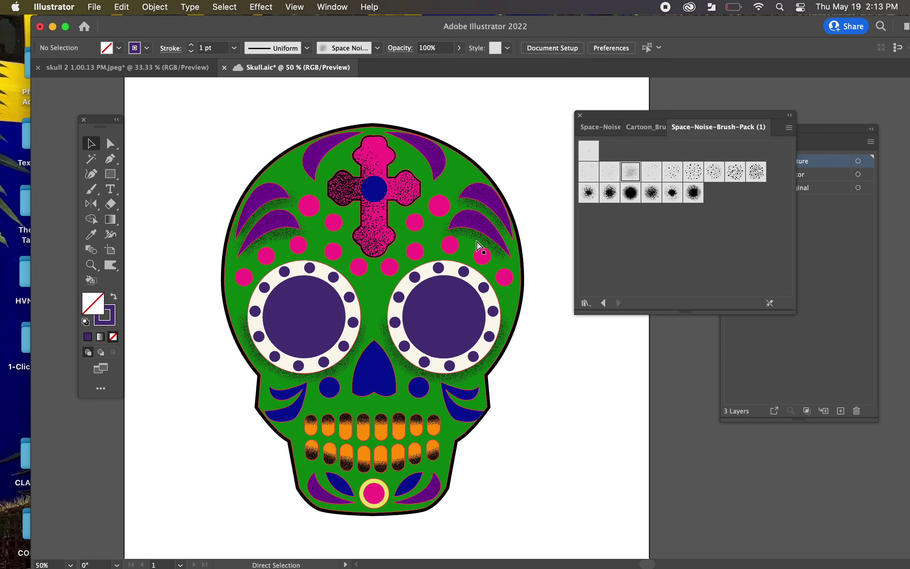
pyautogui.moveTo(196, 121); pyautogui.dragTo(586, 533)
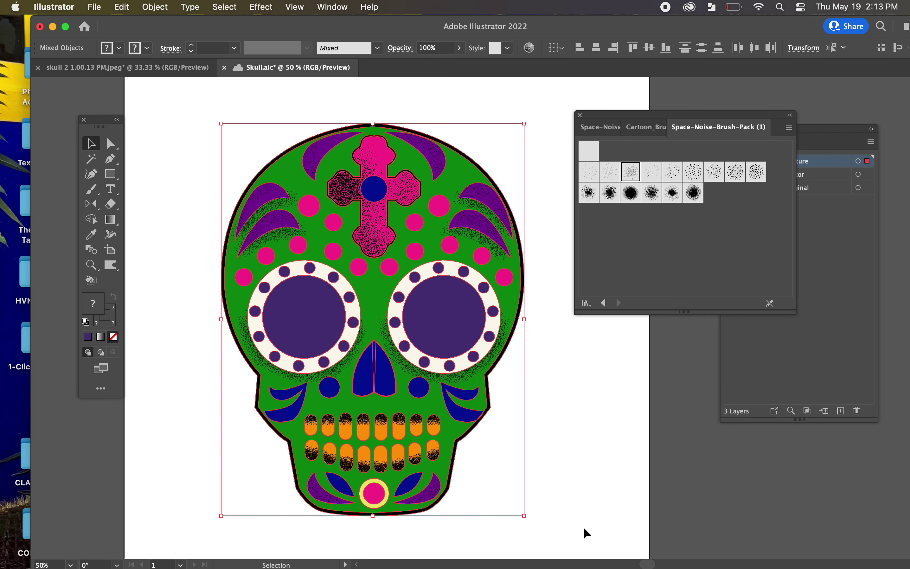
pyautogui.click(145, 7)
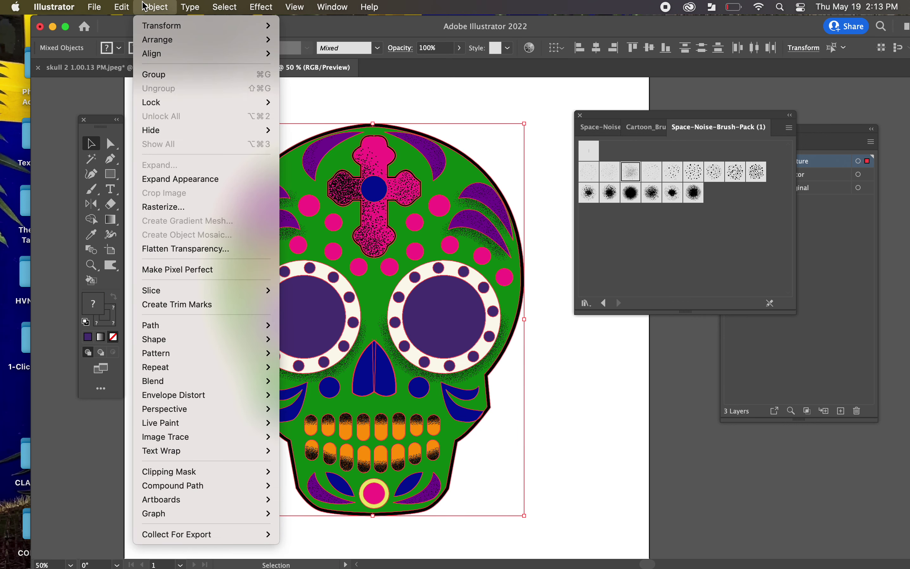
pyautogui.click(182, 179)
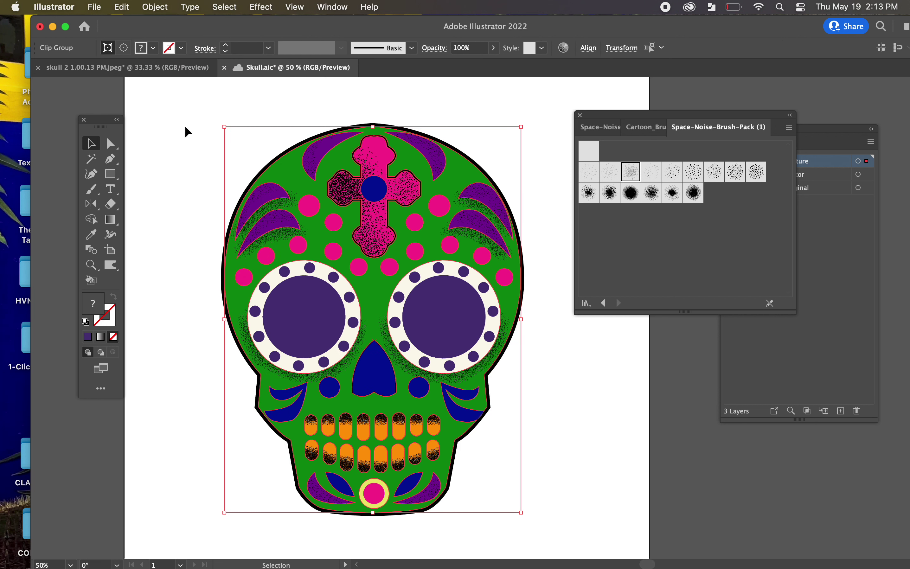
# Step: Apply Object > Expand to turn the skull into plain shapes and check the resulting group
pyautogui.click(154, 7)
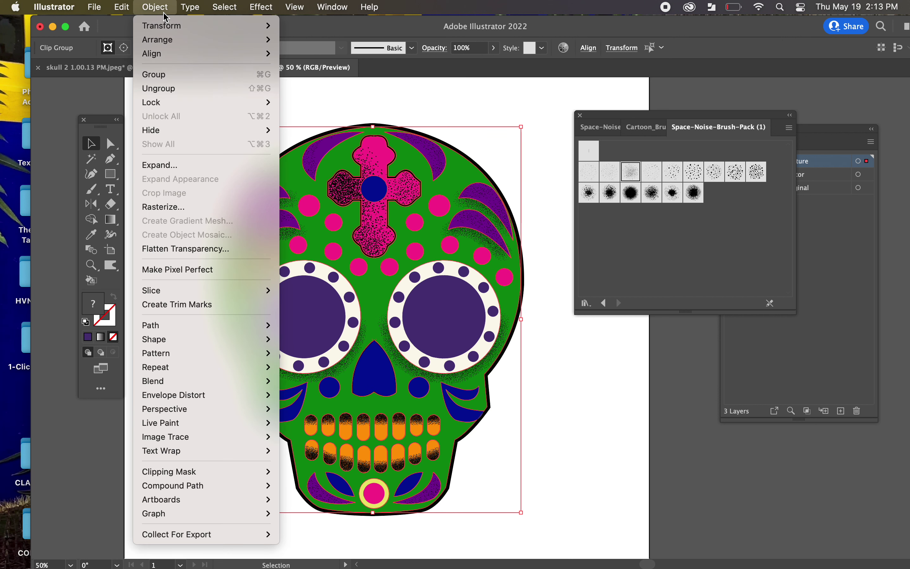
pyautogui.click(180, 164)
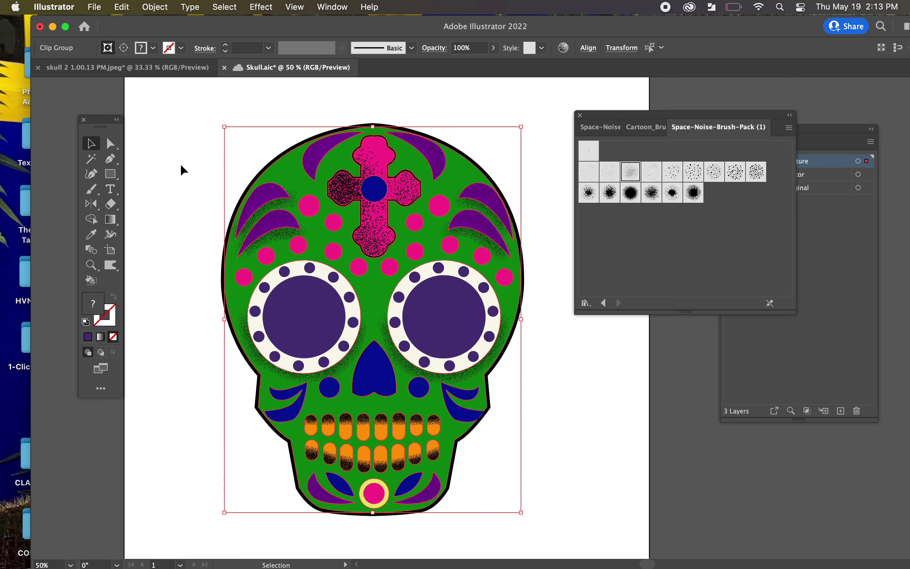
pyautogui.click(181, 164)
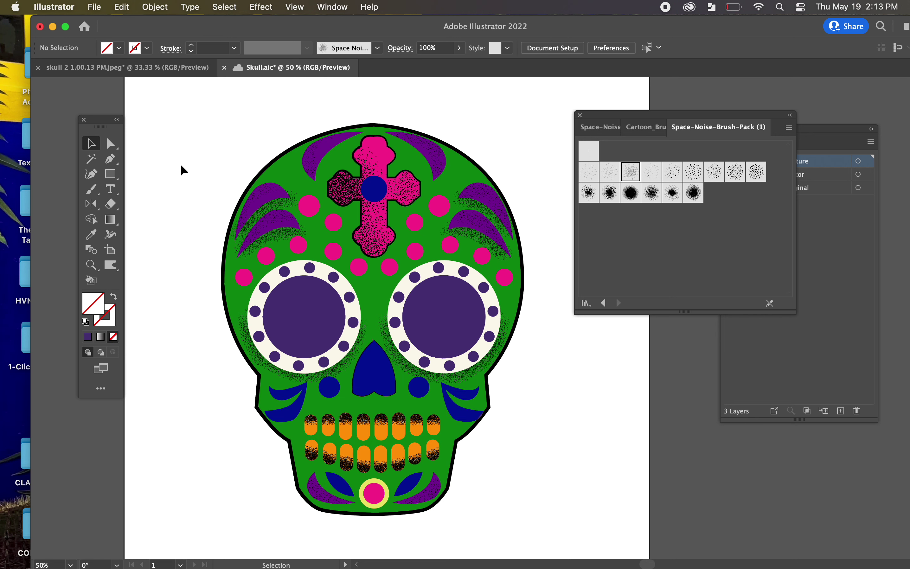
pyautogui.click(386, 157)
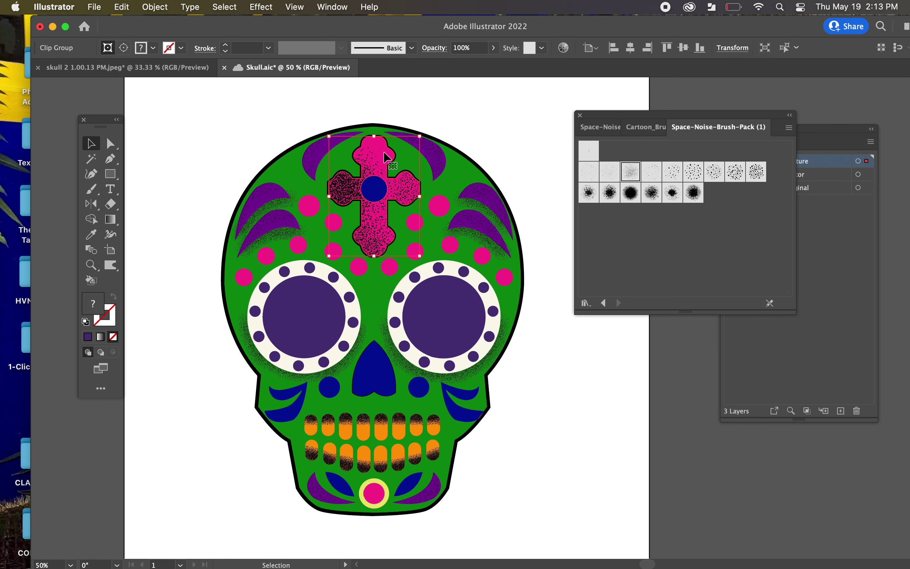
pyautogui.click(447, 187)
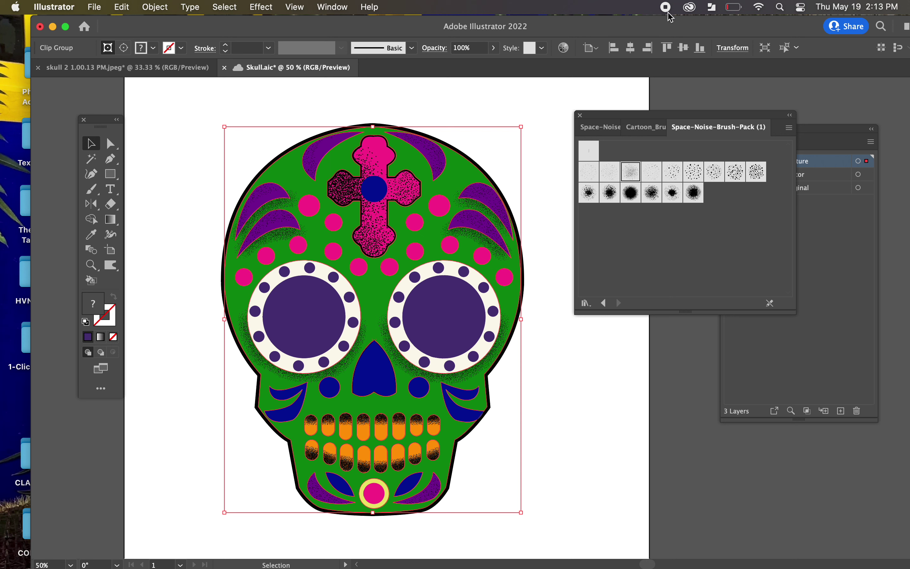